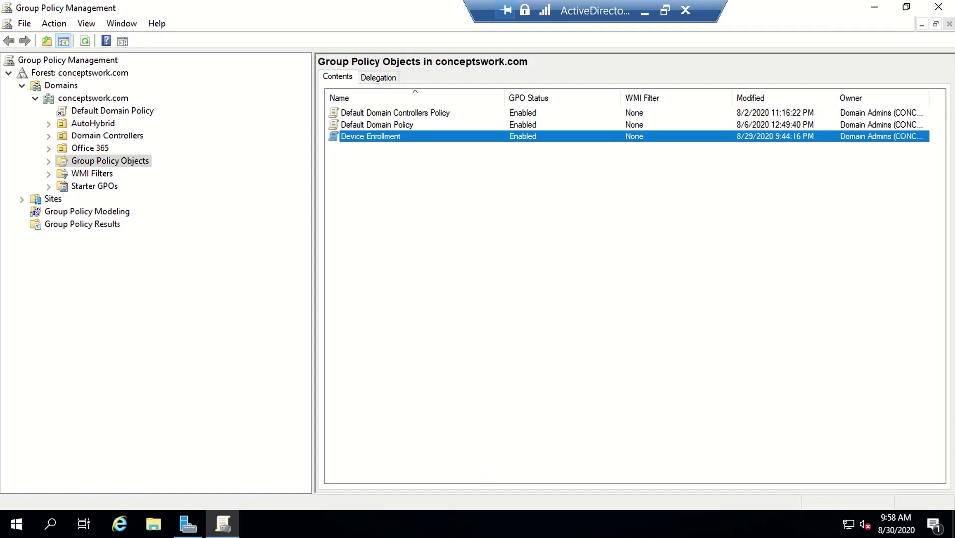
Open the Device Enrollment GPO for editing in a maximized Group Policy Management Editor
left_click(497, 365)
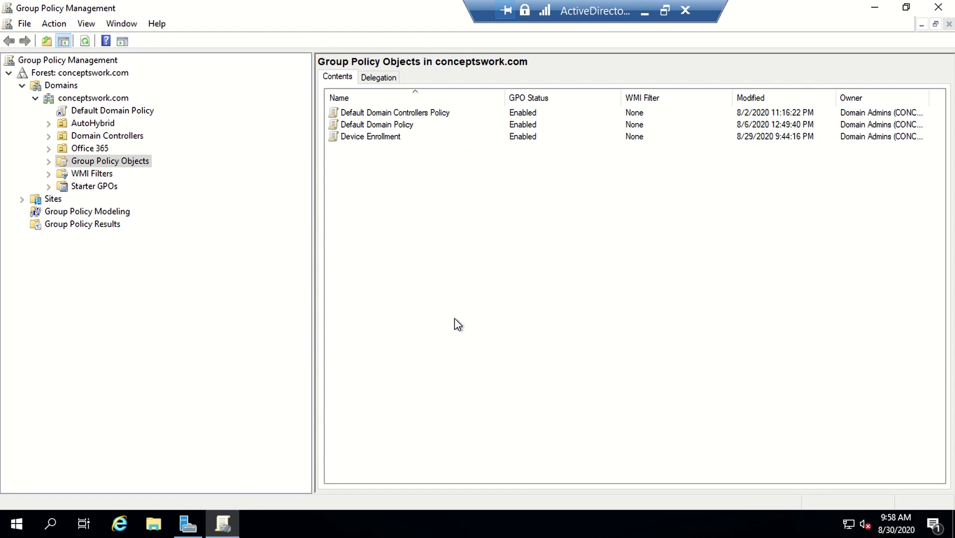
left_click(381, 141)
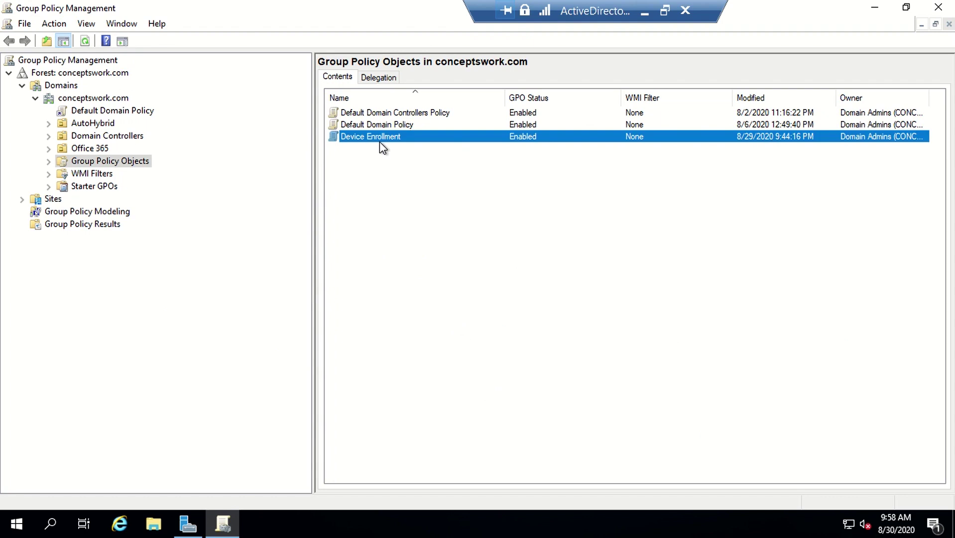
right_click(380, 142)
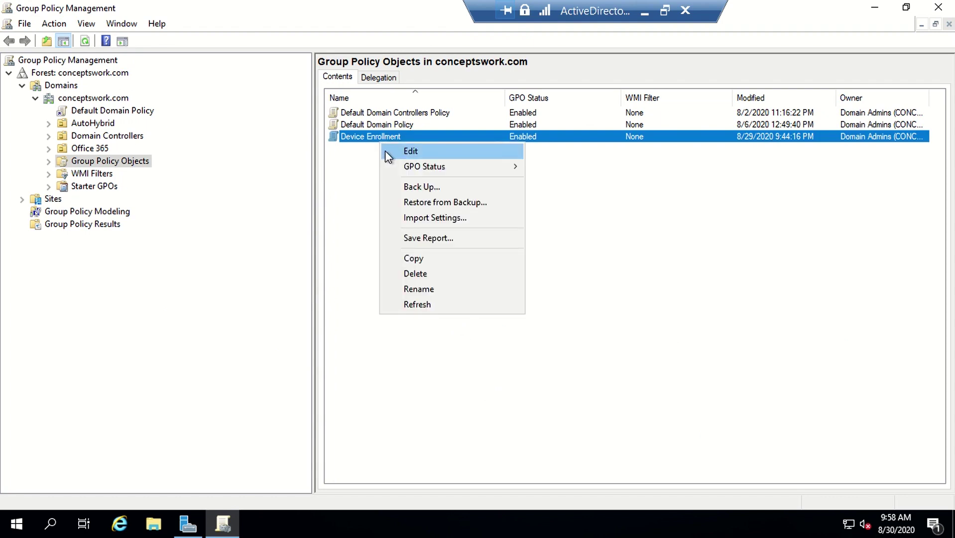
left_click(385, 151)
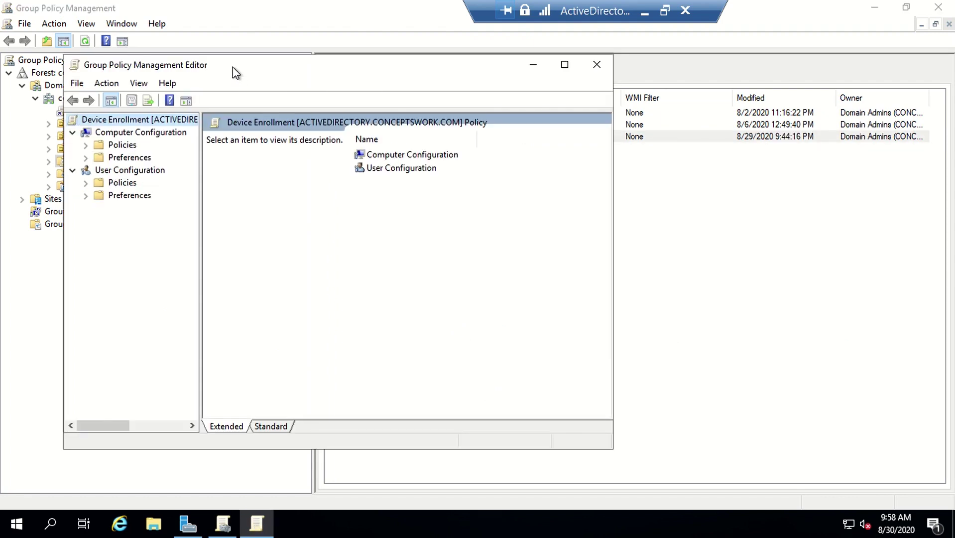
double_click(232, 65)
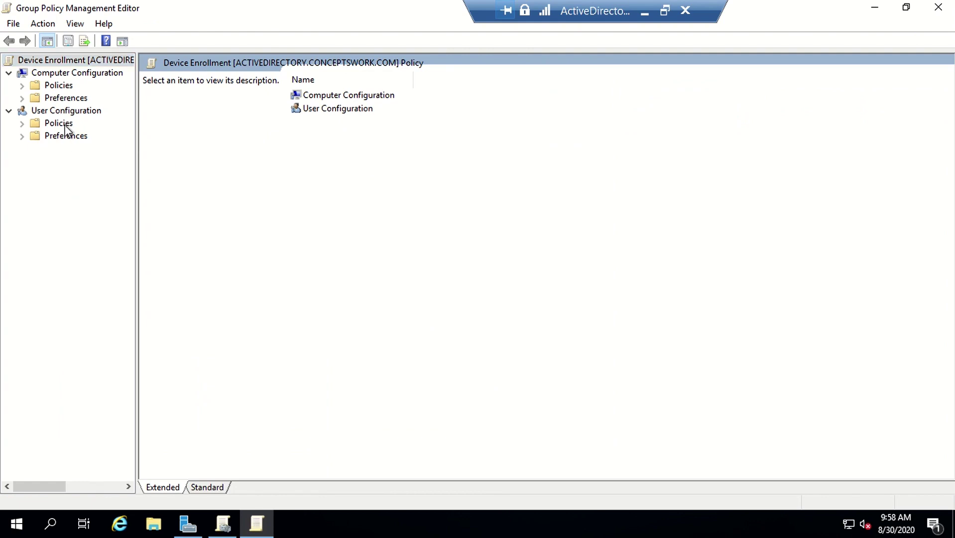
Go to Computer Configuration > Administrative Templates > Windows Components > MDM to see its enrollment settings
left_click(22, 86)
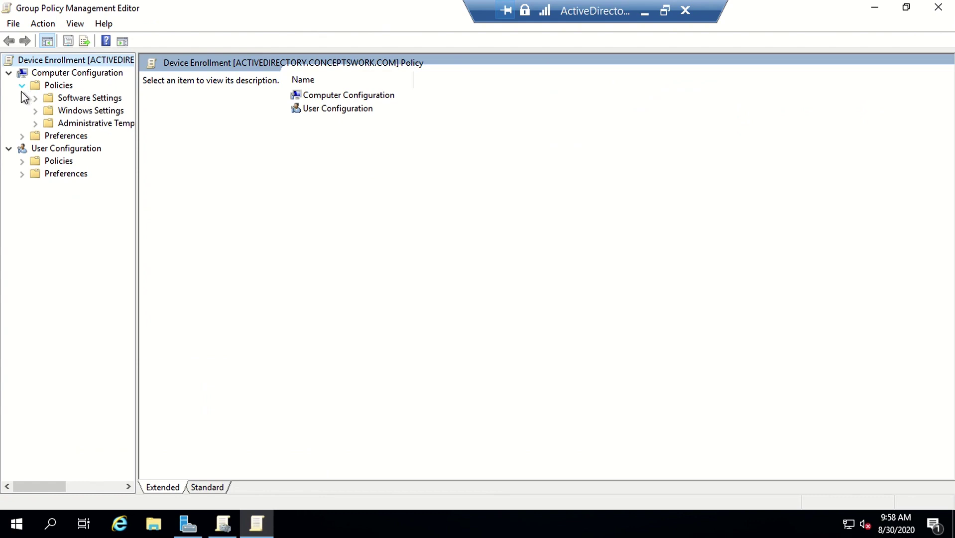
left_click(35, 123)
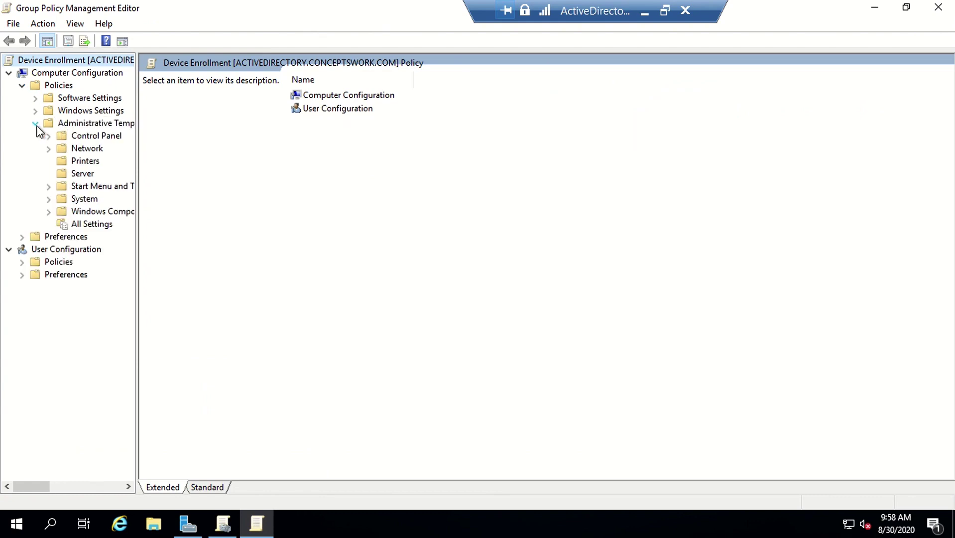
left_click(48, 211)
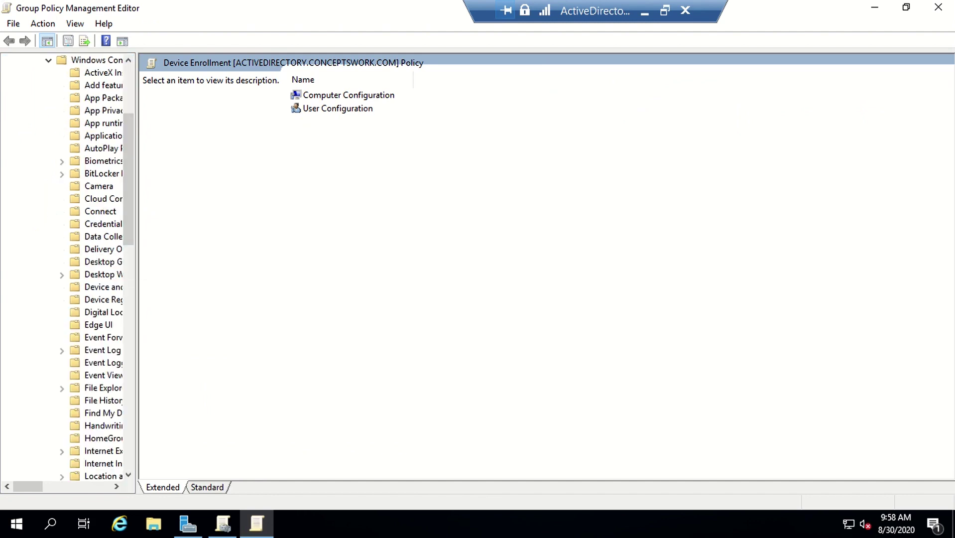
left_click_drag(137, 274, 262, 274)
scroll(90, 358, "down", 1)
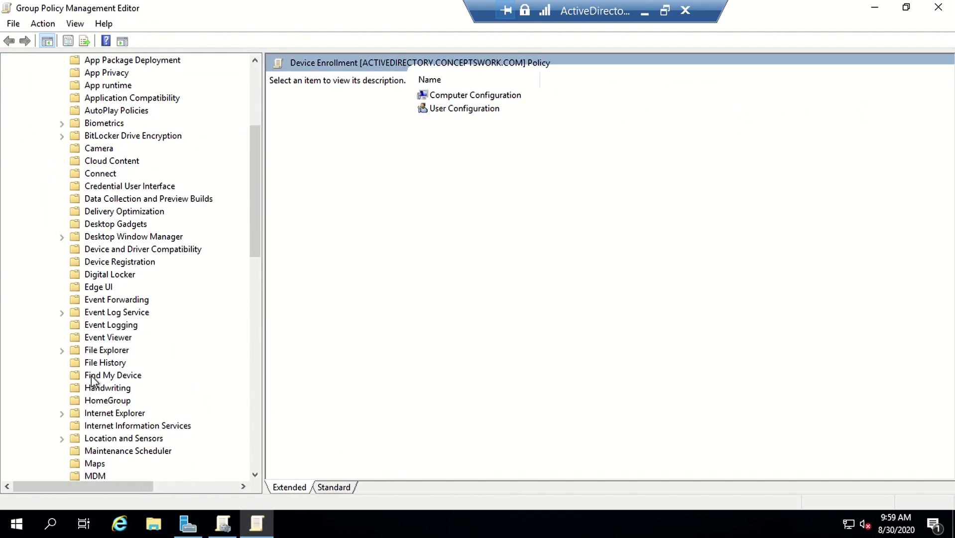
scroll(99, 427, "down", 1)
left_click(98, 438)
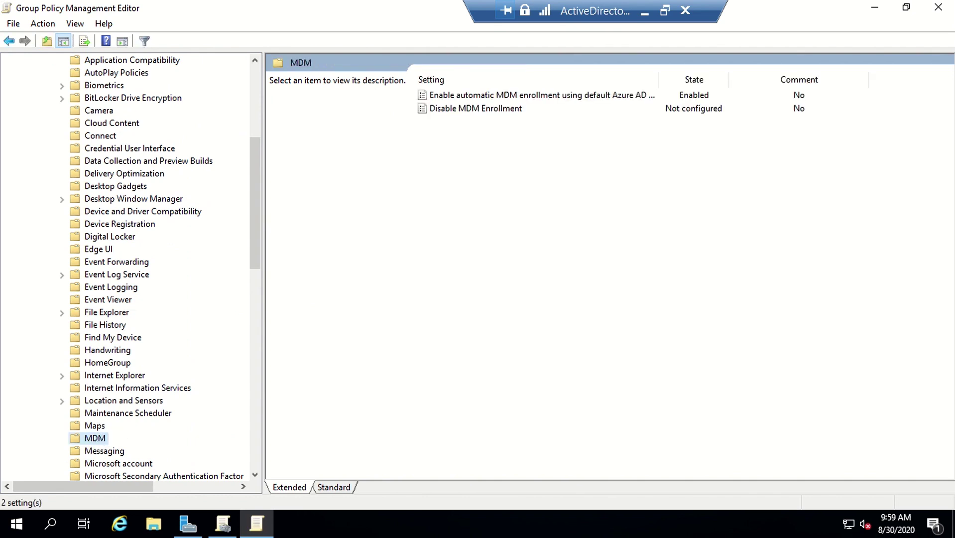
left_click(511, 97)
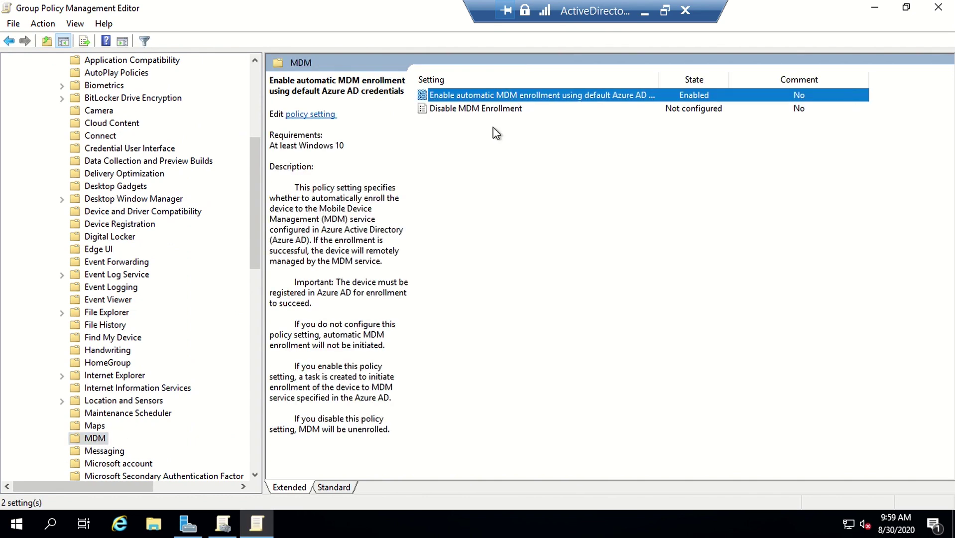
double_click(454, 95)
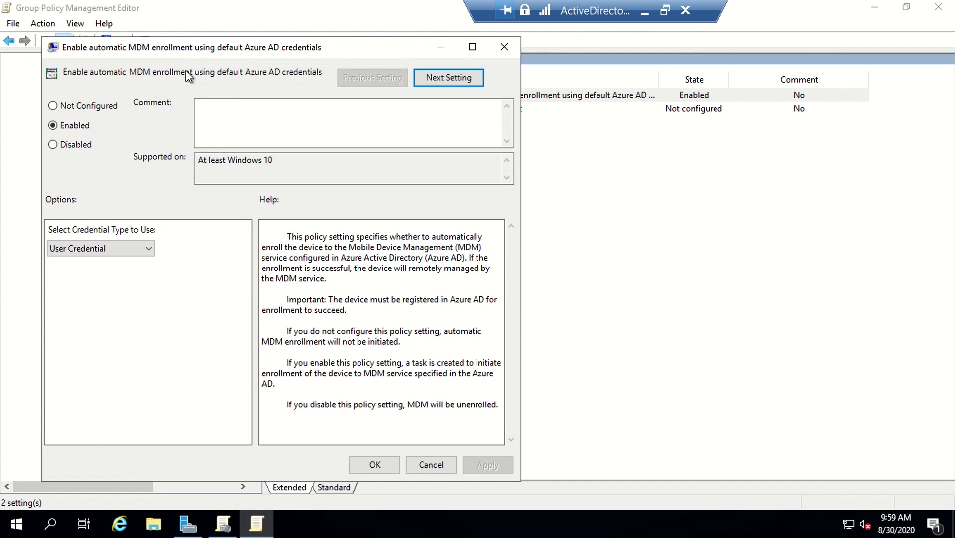
left_click_drag(183, 54, 262, 45)
left_click(140, 244)
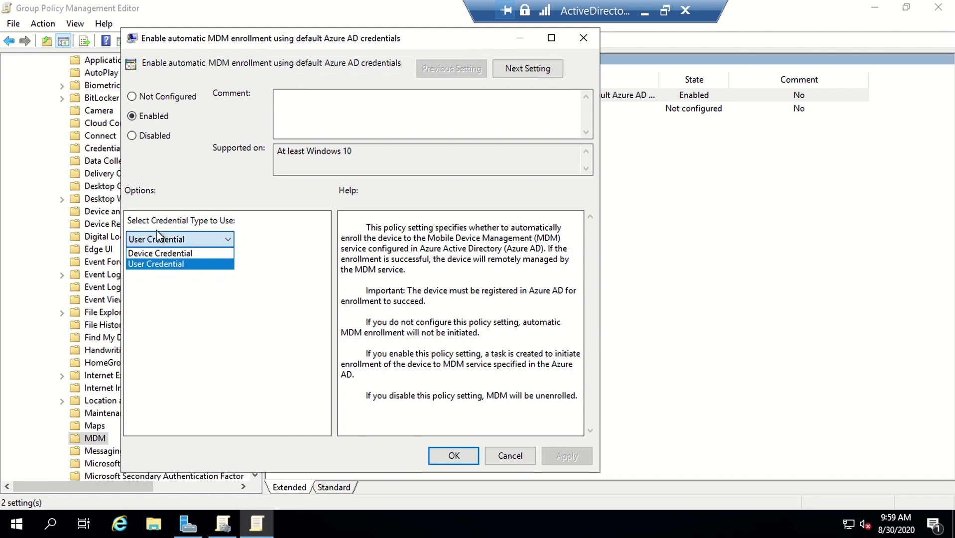
left_click(269, 312)
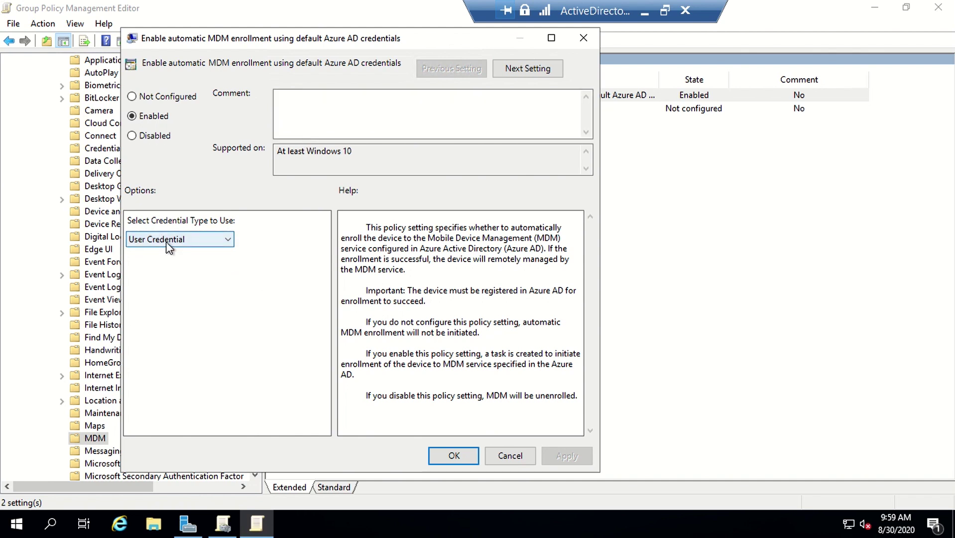
left_click(439, 461)
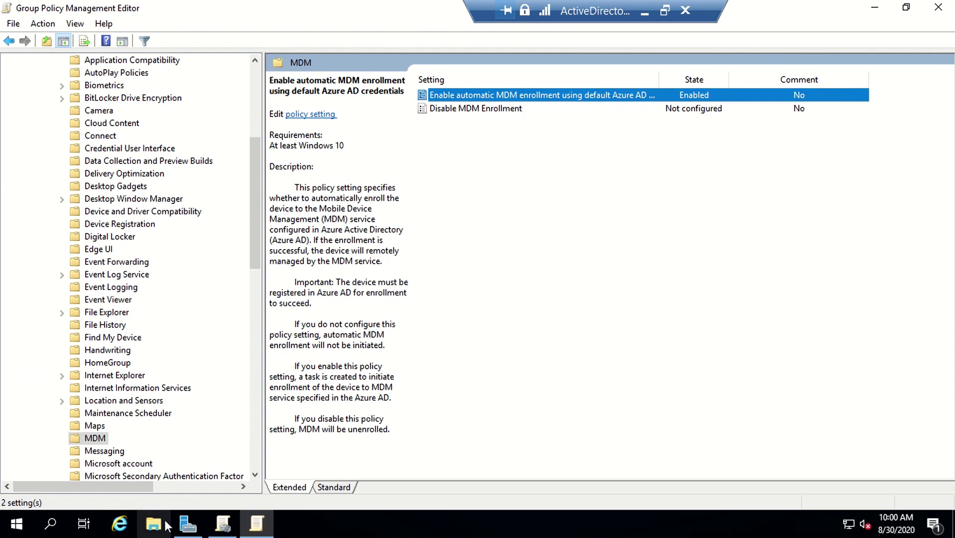
Launch Active Directory Users and Computers from Server Manager's Tools menu
left_click(187, 524)
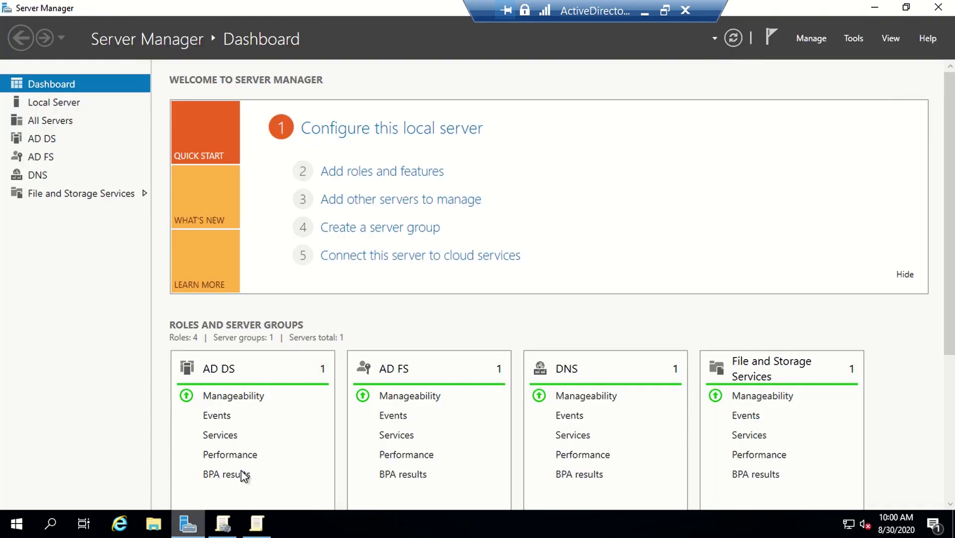
left_click(815, 41)
left_click(850, 38)
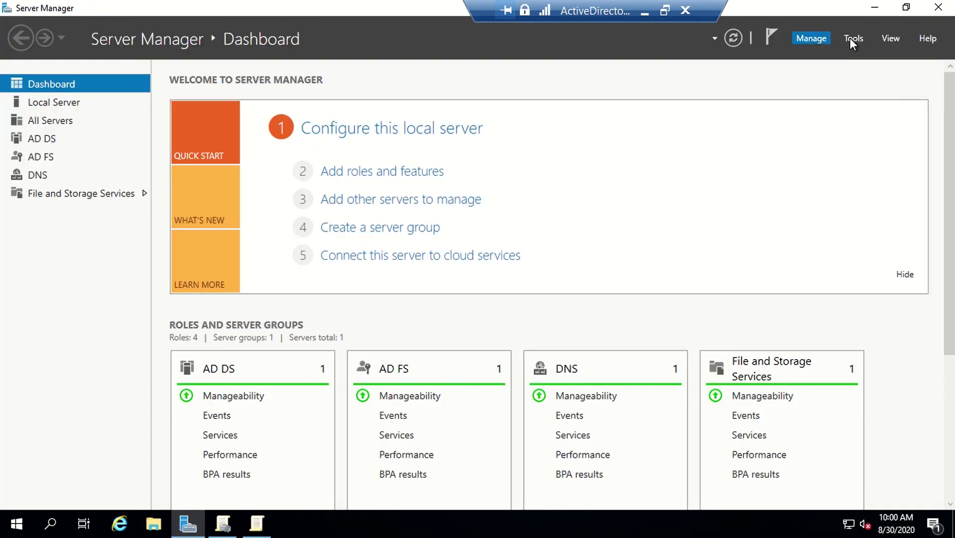
left_click(851, 40)
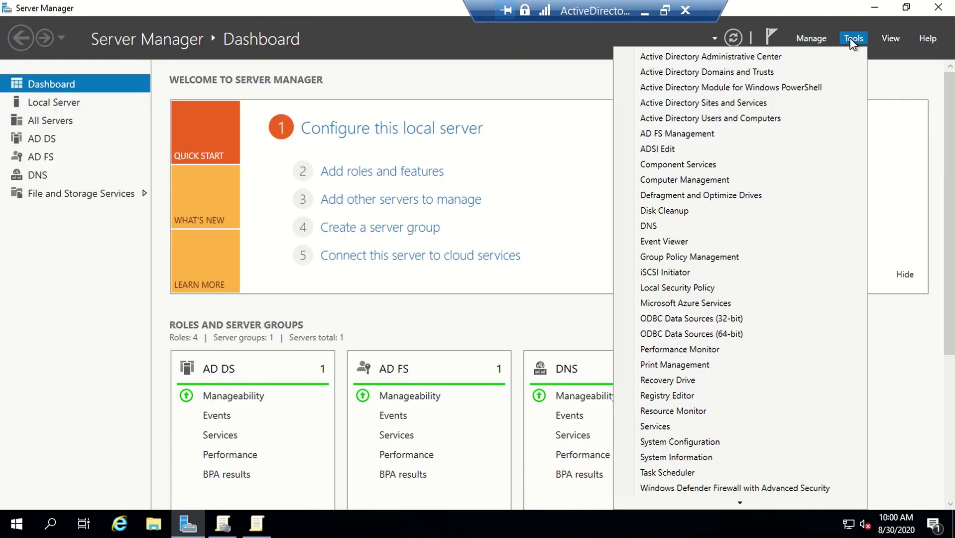
left_click(752, 118)
In Group Policy Management, expand the AutoHybrid OU to confirm Device Enrollment is linked and enforced
left_click(222, 524)
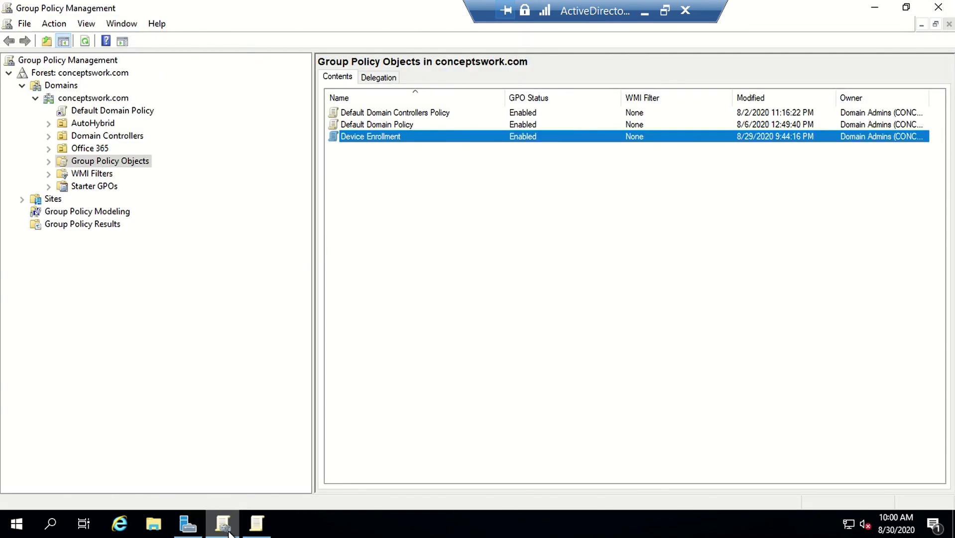
left_click(169, 246)
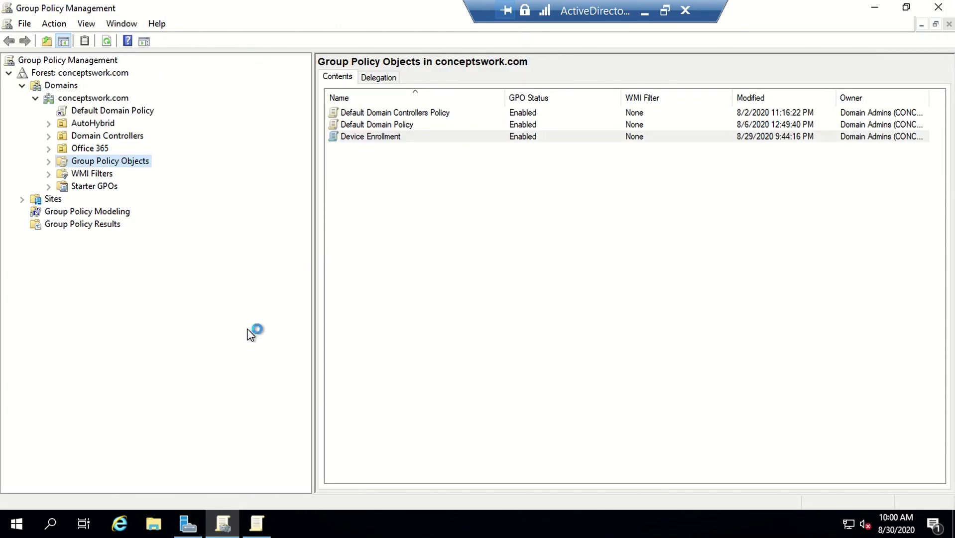
left_click(79, 125)
left_click(50, 126)
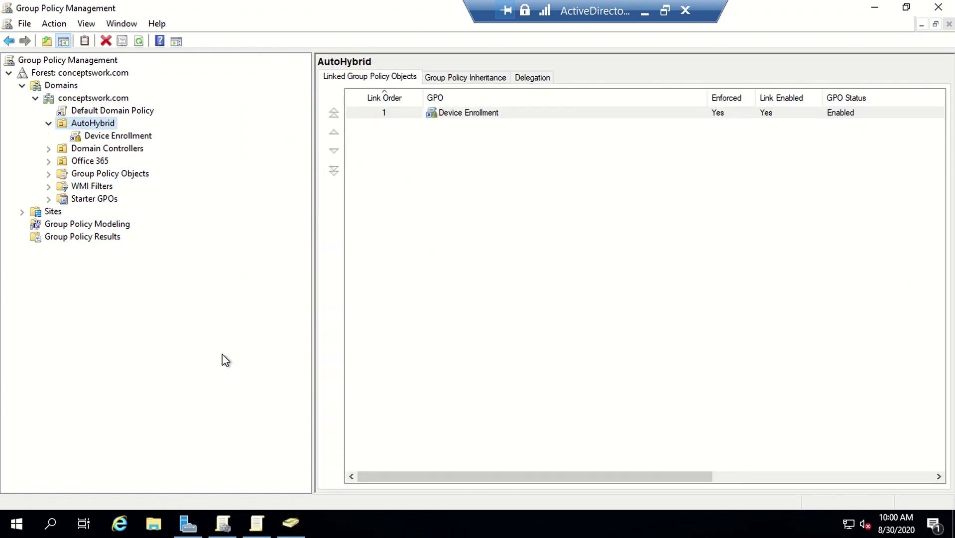
left_click(293, 523)
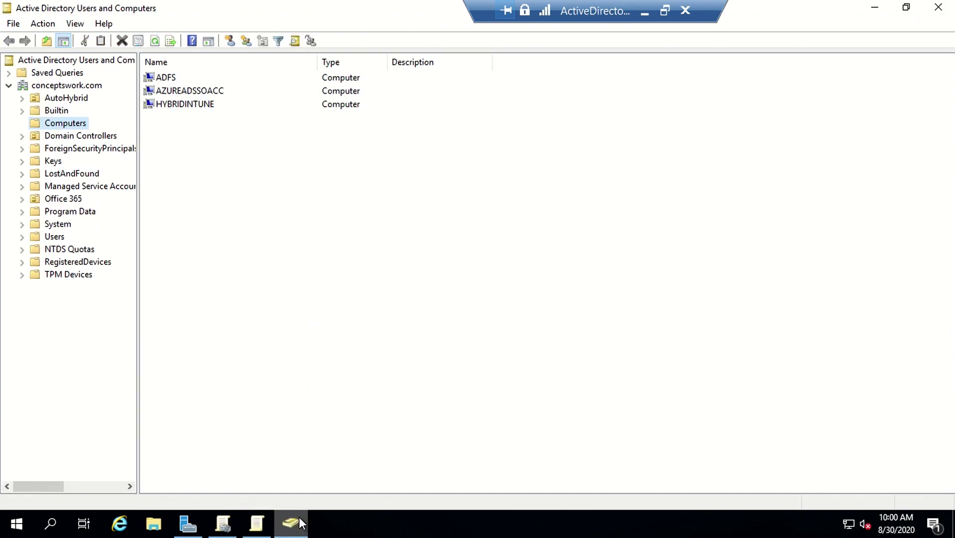
Show the AutoHybrid OU's contents and select the INTUNEAUTO computer
left_click(191, 225)
left_click(69, 102)
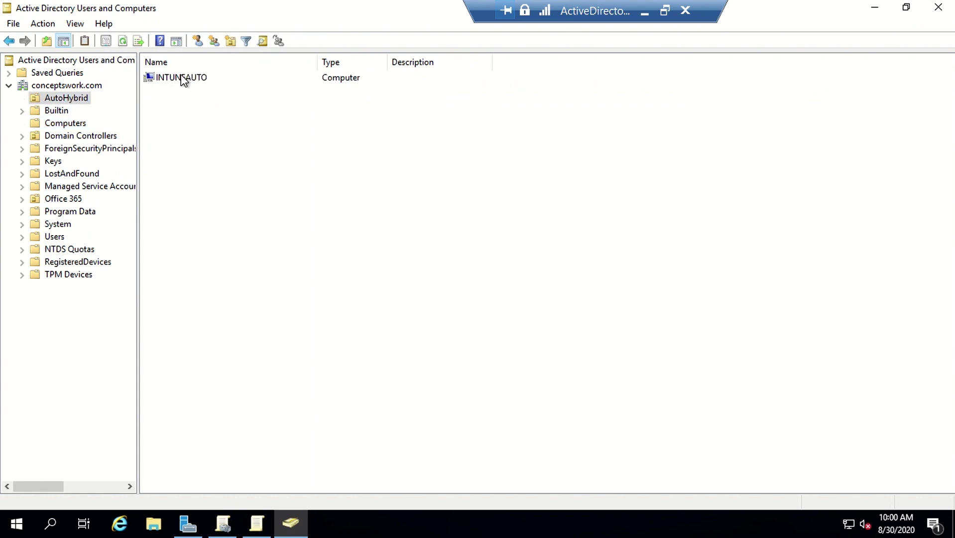
left_click(181, 78)
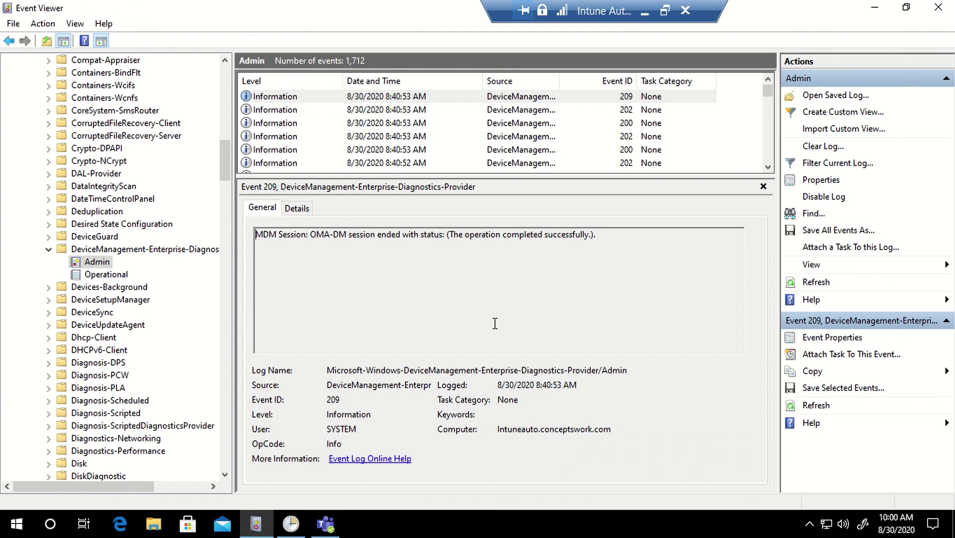
Run dsregcmd /status in a Command Prompt launched via cmd
key("super+r")
type("cmd")
key("Return")
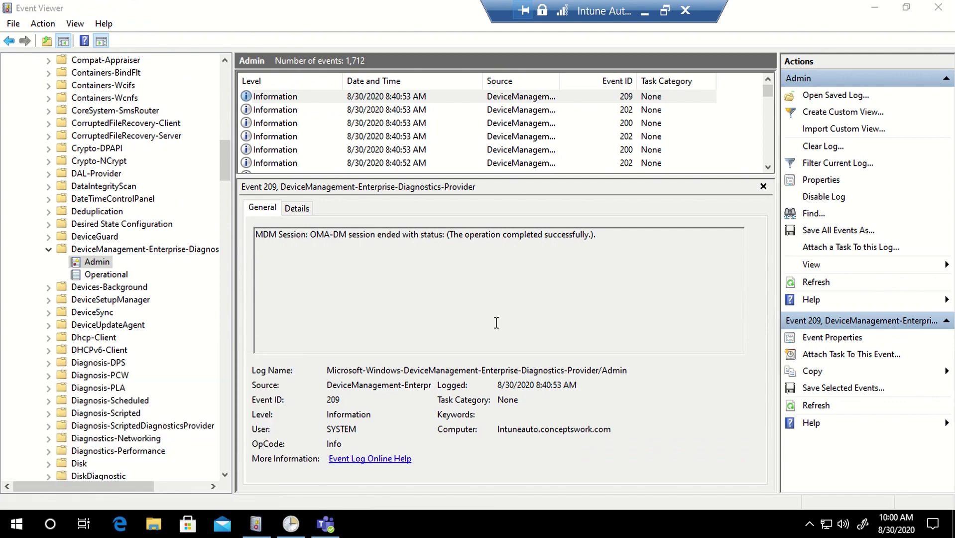
type("dsre")
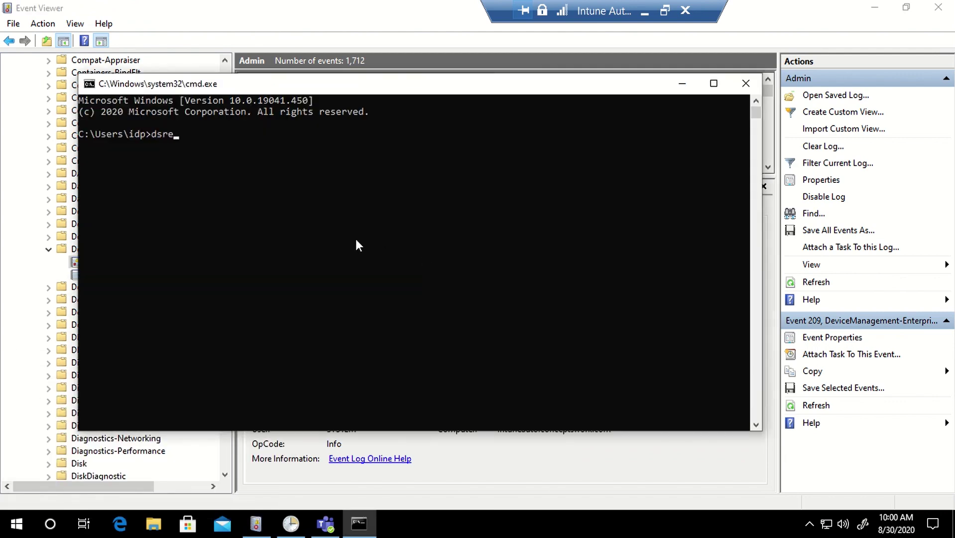
type("gcmd /status")
key("Return")
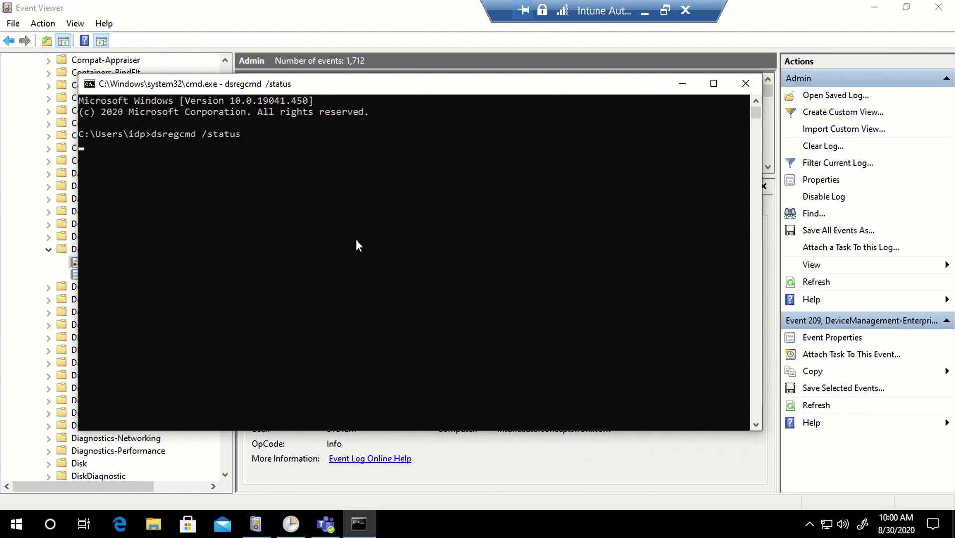
Highlight the SSO State and Device Details lines: AzureAdJoined and DomainJoined YES, DeviceAuthStatus FAILED
scroll(305, 256, "up", 2)
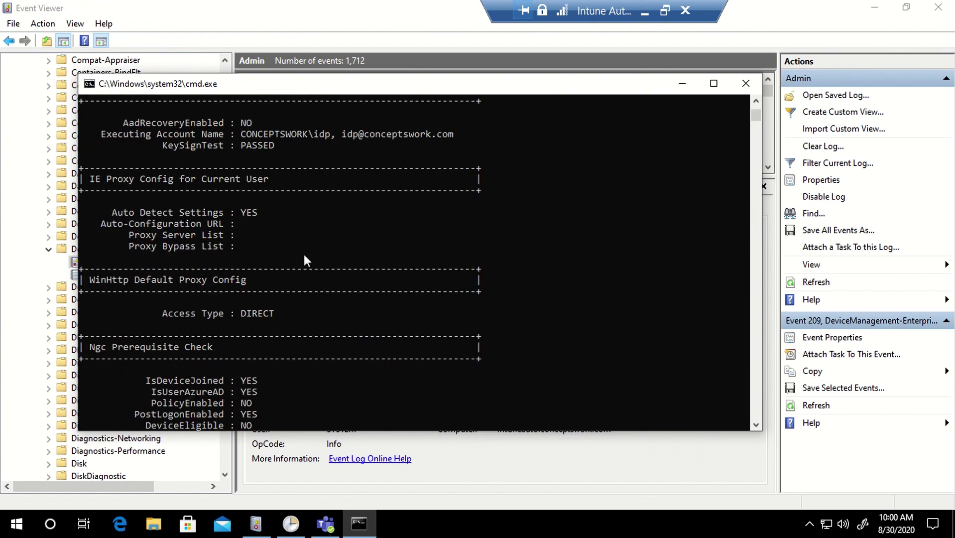
scroll(410, 255, "up", 9)
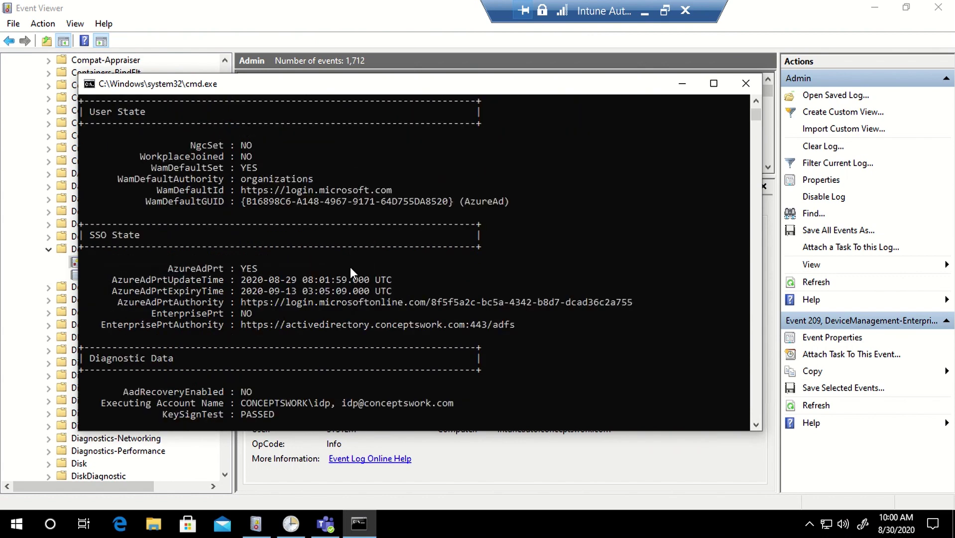
left_click_drag(166, 302, 294, 312)
scroll(551, 284, "up", 6)
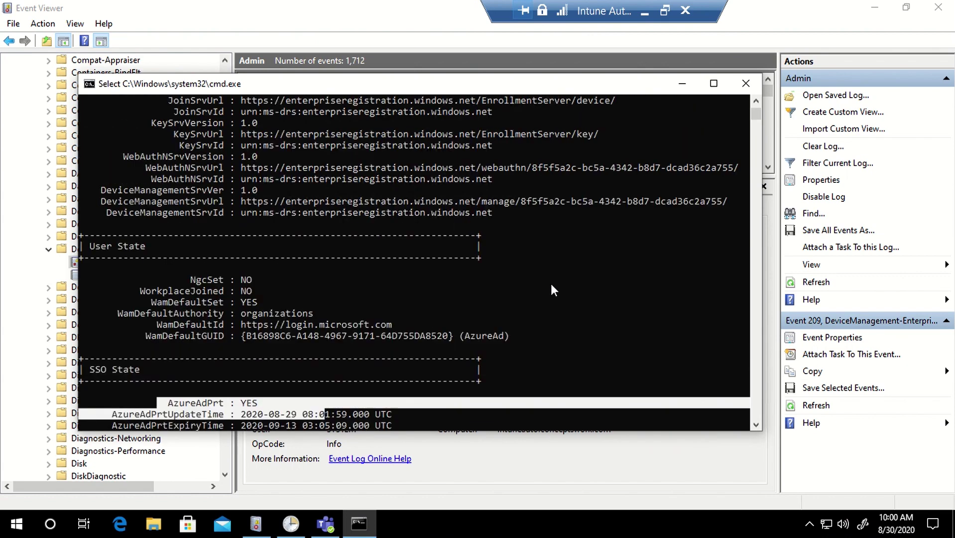
scroll(447, 246, "up", 5)
left_click_drag(179, 256, 449, 360)
scroll(290, 247, "up", 3)
left_click(187, 223)
left_click_drag(188, 223, 417, 304)
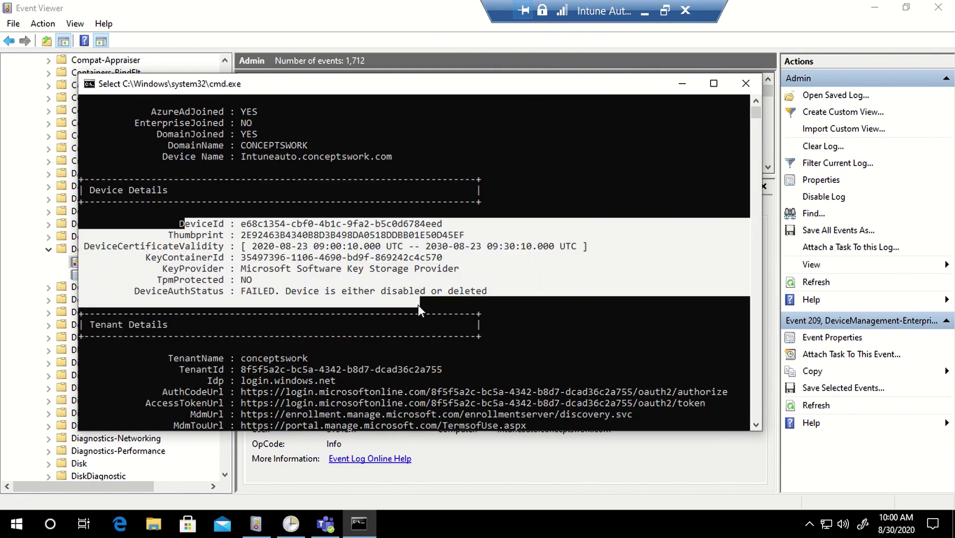
left_click(394, 280)
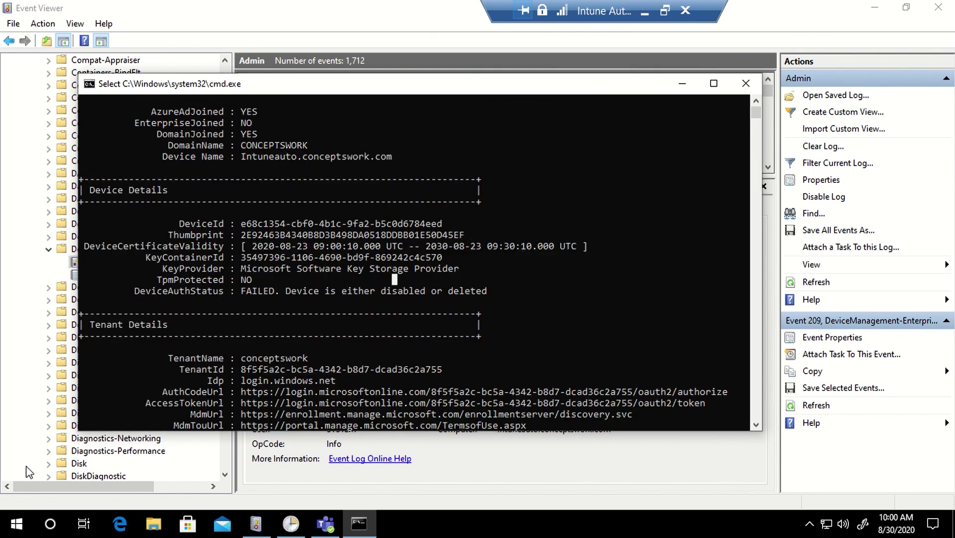
left_click(12, 529)
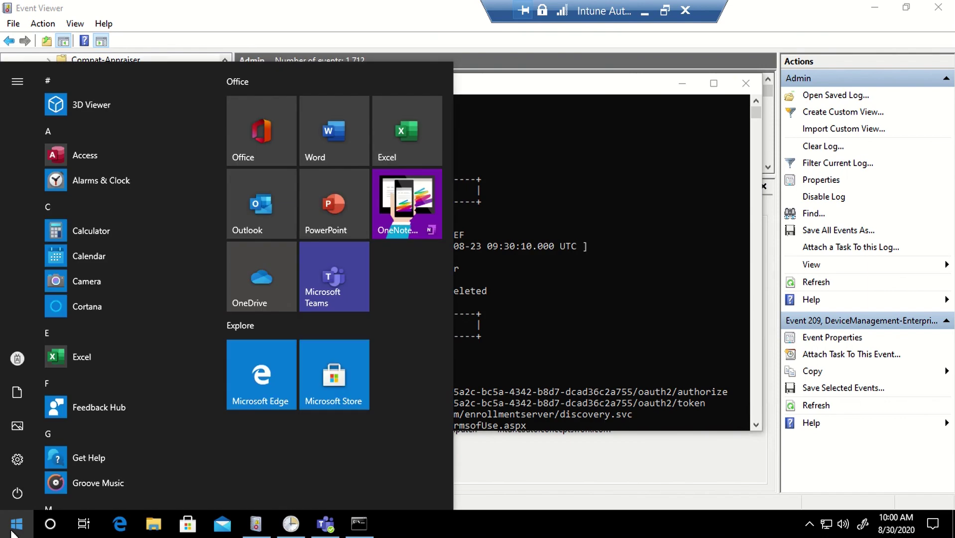
View the CONCEPTSWORK connection's info under Access work or school, showing a successful last sync
left_click(25, 464)
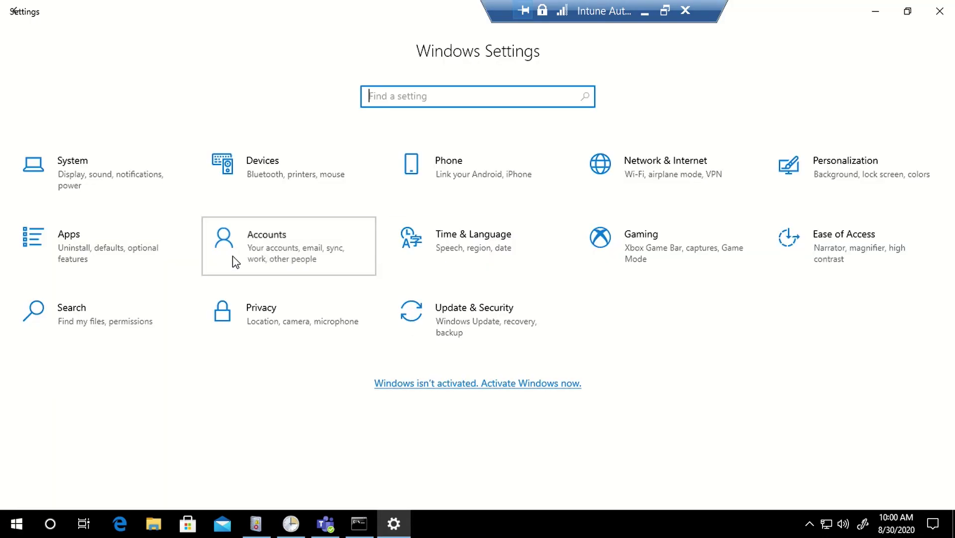
left_click(233, 256)
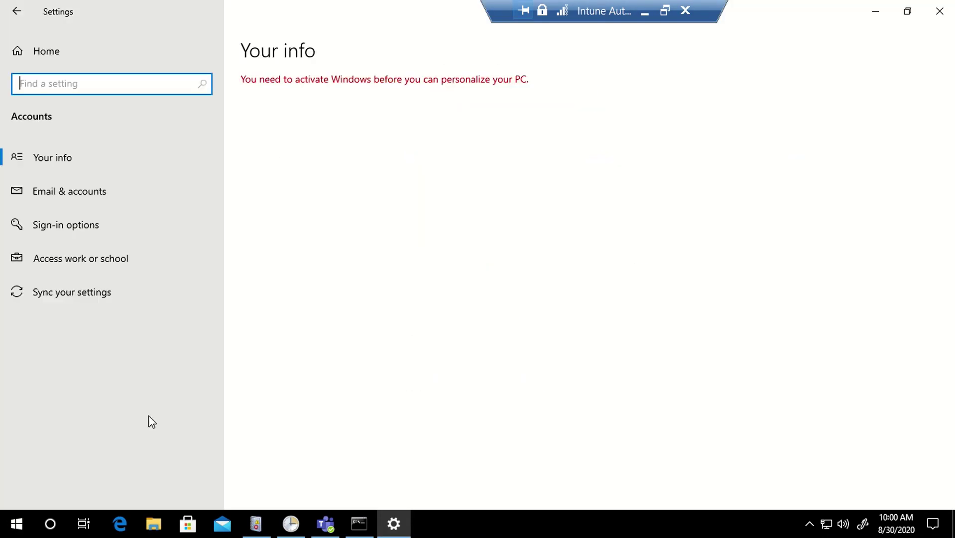
left_click(80, 259)
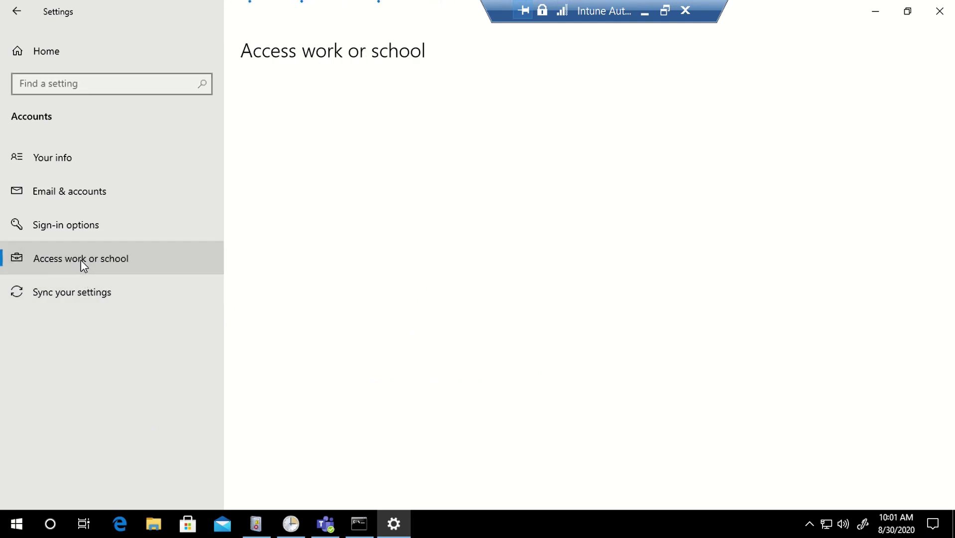
left_click(325, 238)
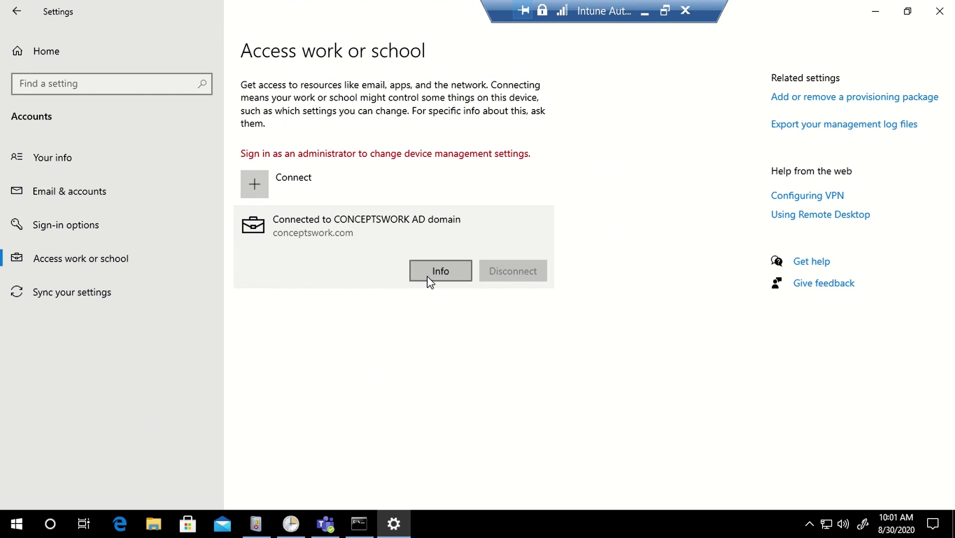
left_click(427, 277)
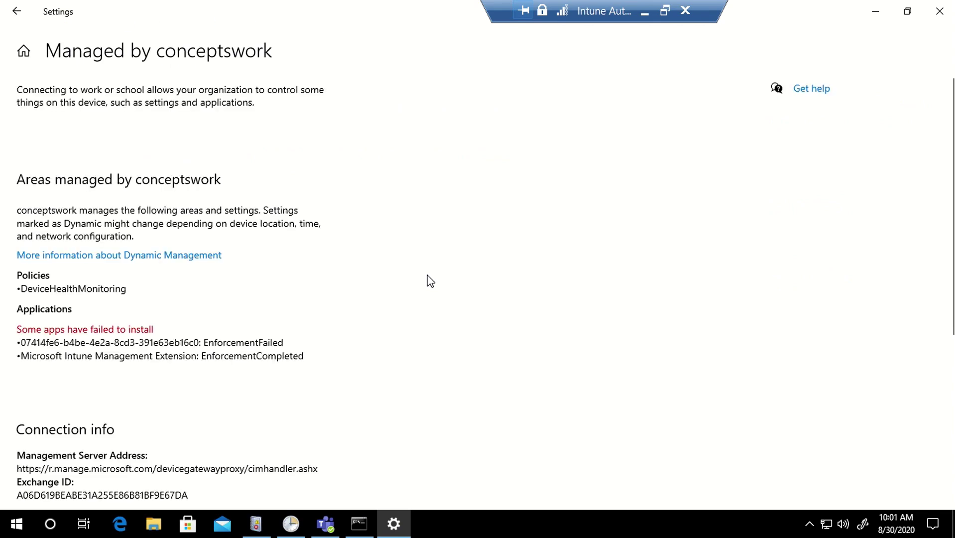
scroll(462, 229, "down", 5)
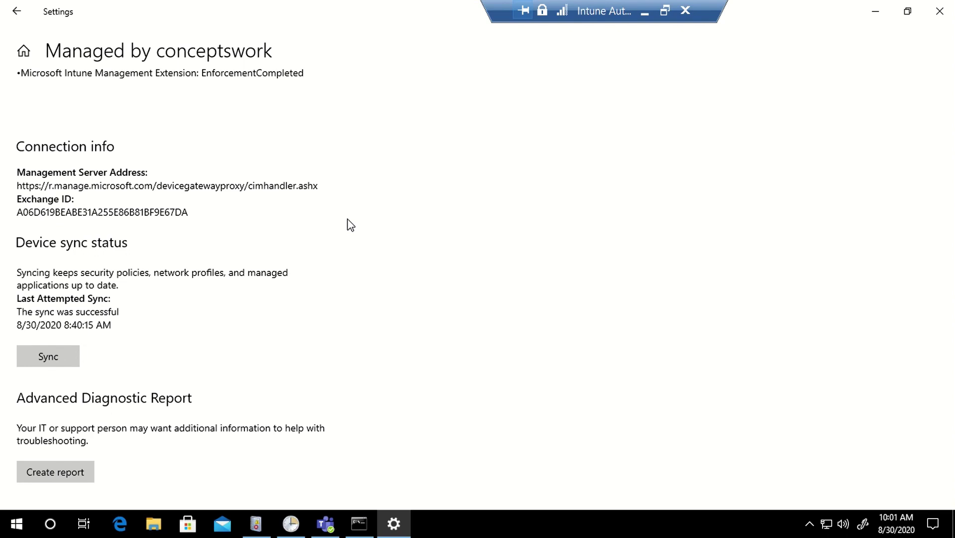
In Task Scheduler, show the EnterpriseMgmt enrollment subfolder with the PushLaunch and PushRenewal tasks
left_click(291, 523)
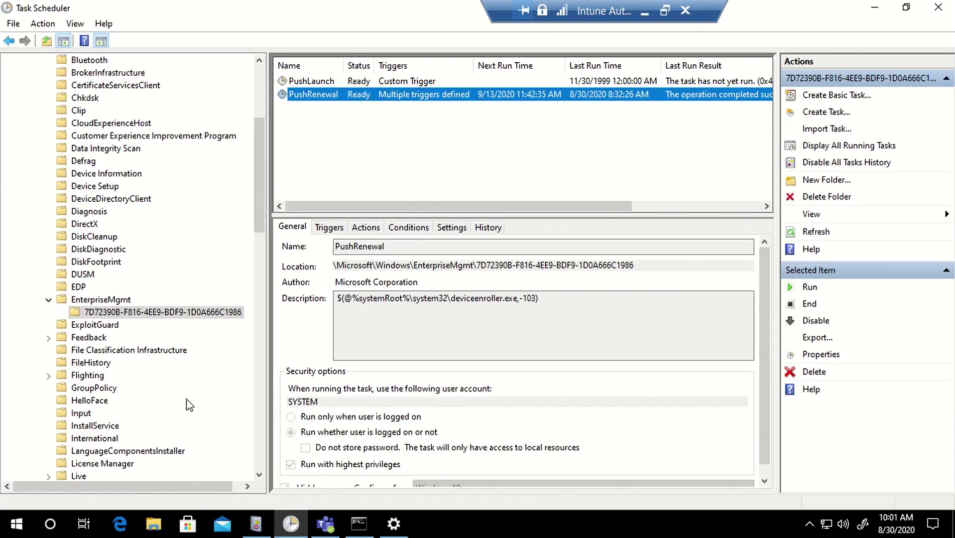
left_click(99, 301)
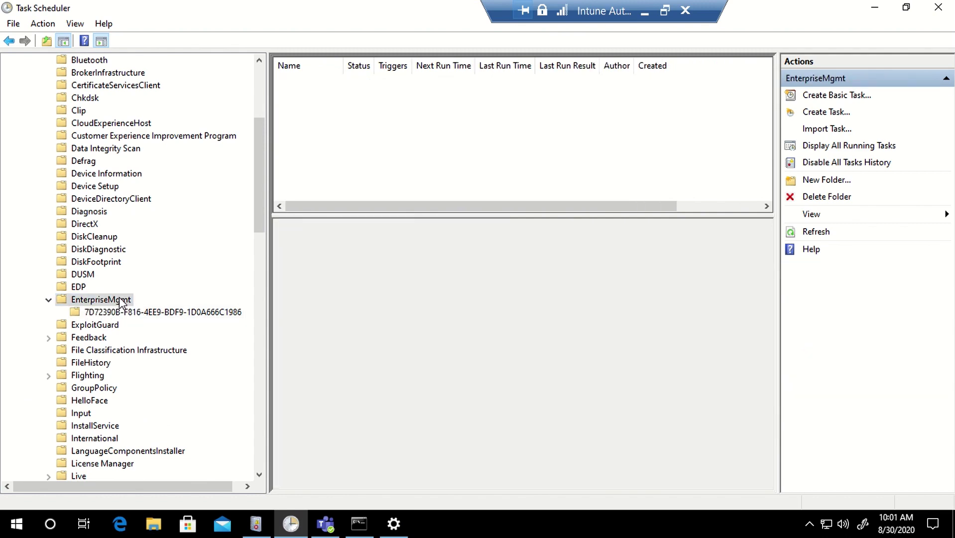
left_click_drag(261, 199, 277, 114)
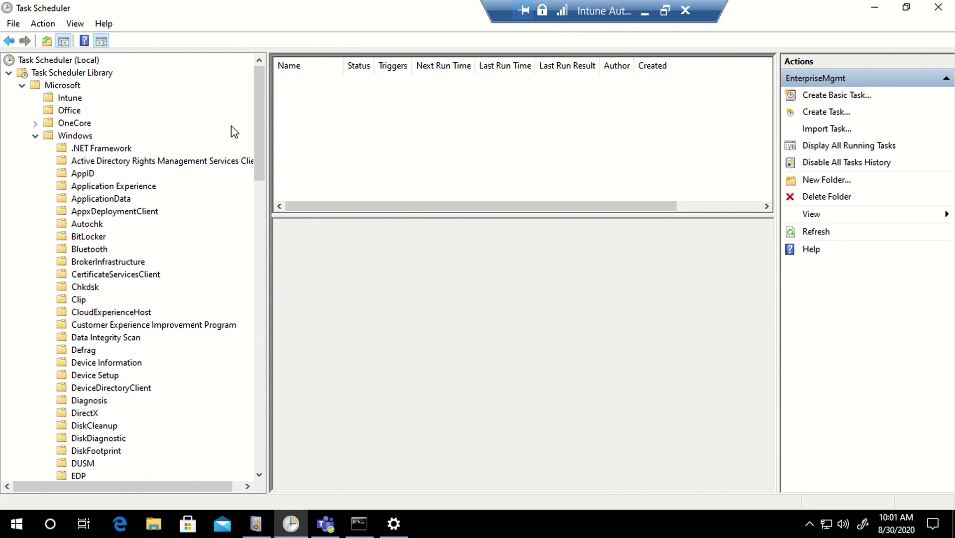
left_click_drag(264, 112, 266, 235)
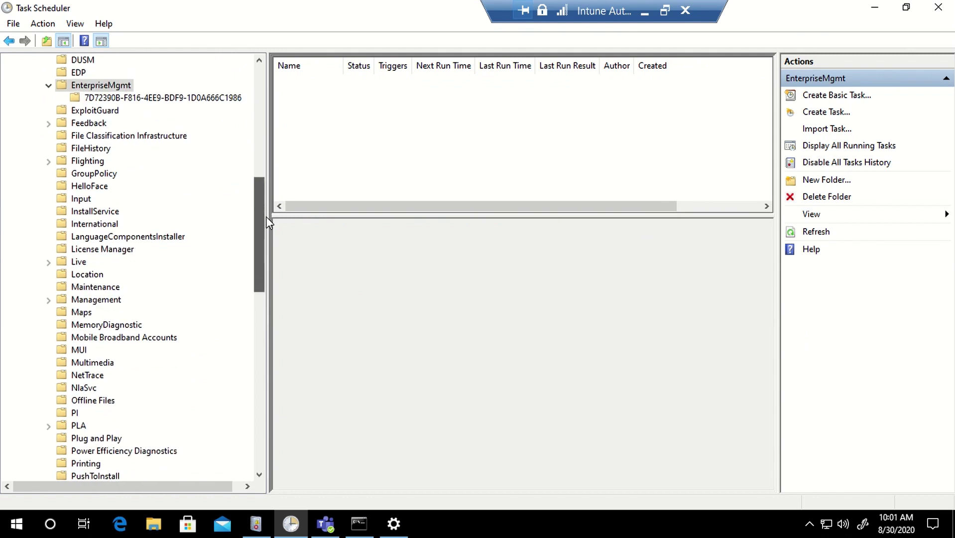
left_click(143, 99)
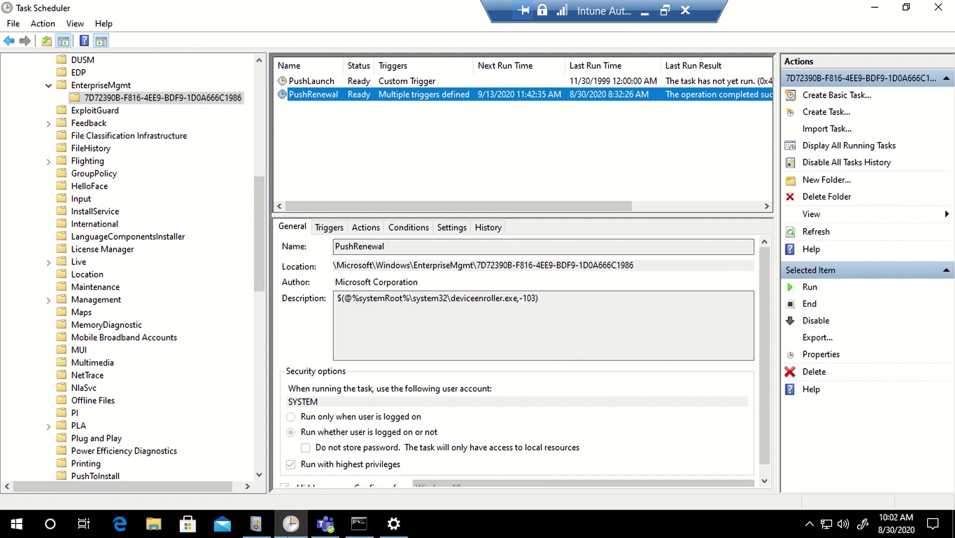
left_click(256, 523)
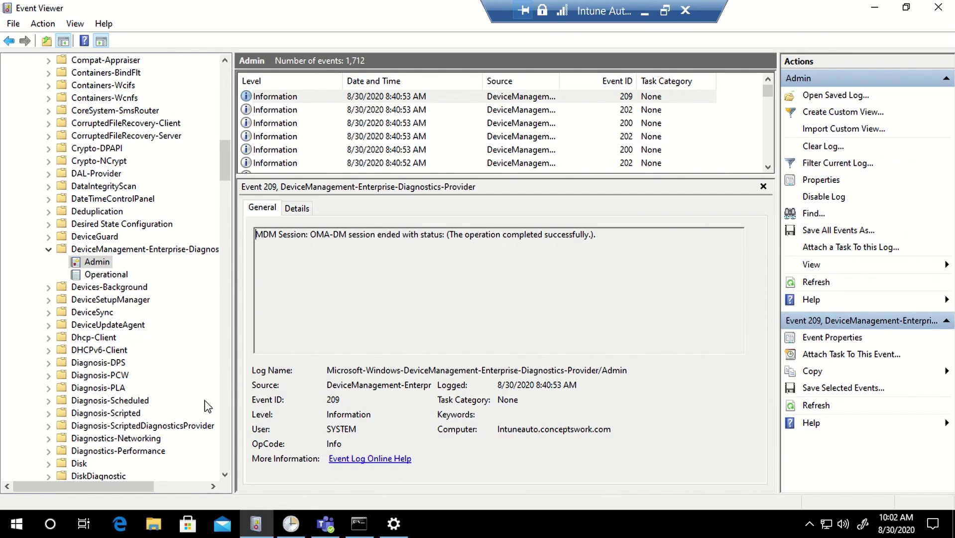
Review Event ID 209 confirming the MDM OMA-DM session ended successfully
left_click_drag(226, 178, 228, 89)
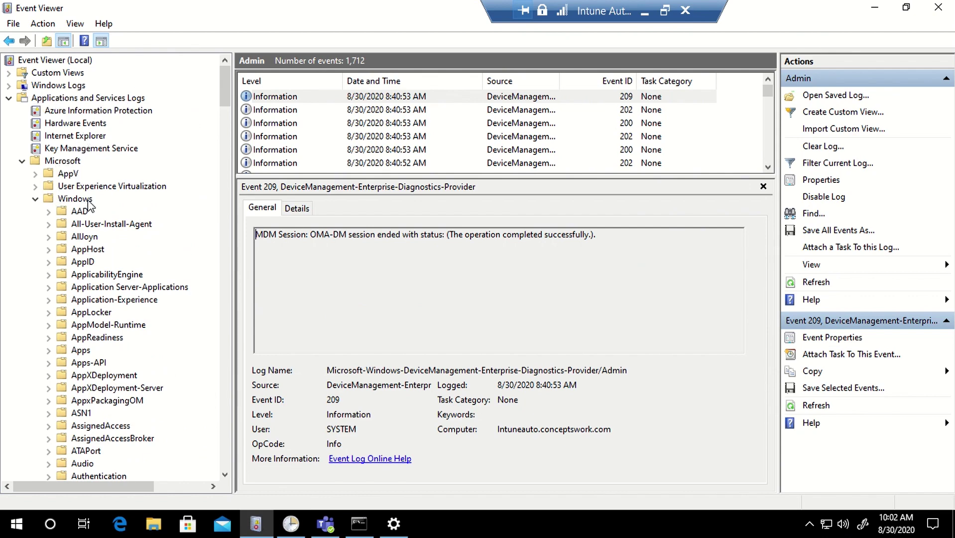
left_click_drag(226, 102, 229, 164)
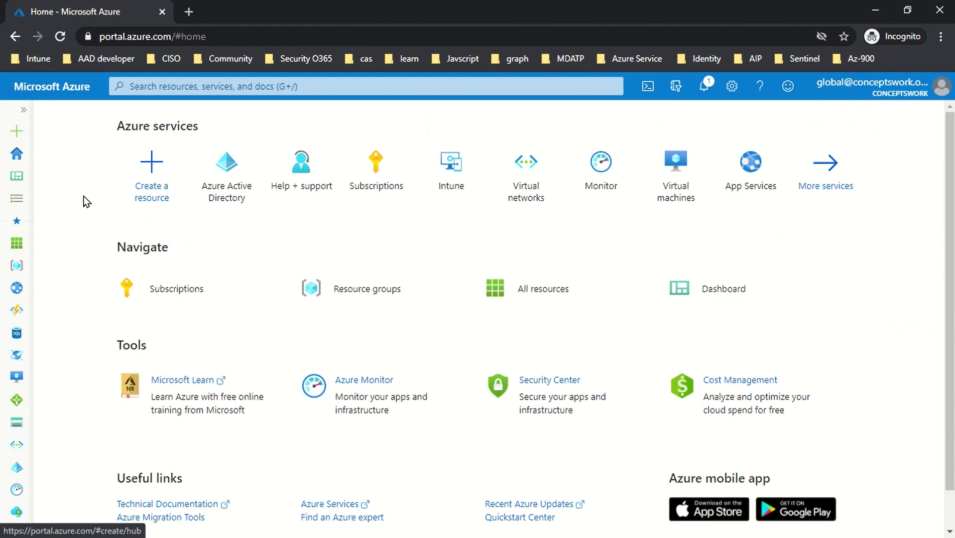
Load endpoint.microsoft.com in a private tab and list the enrolled Windows devices
left_click(187, 13)
type("end")
key("Return")
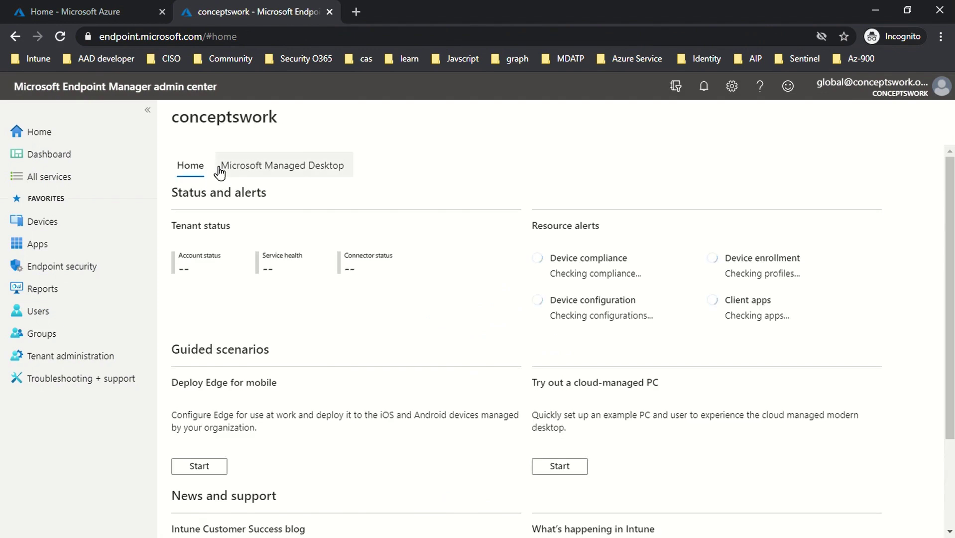
left_click(69, 230)
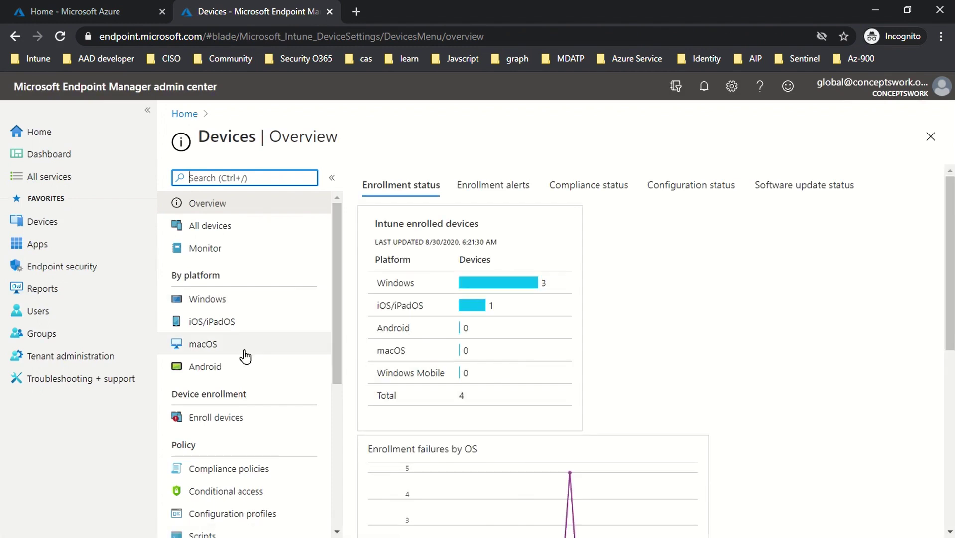
left_click(250, 301)
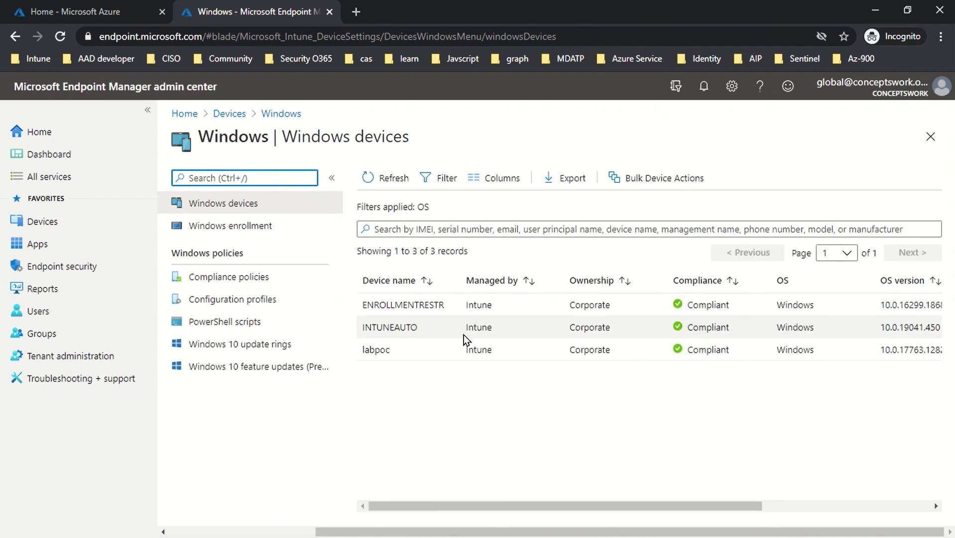
Review the Windows device table, then open the conceptswork Azure Active Directory overview
left_click_drag(467, 503, 502, 508)
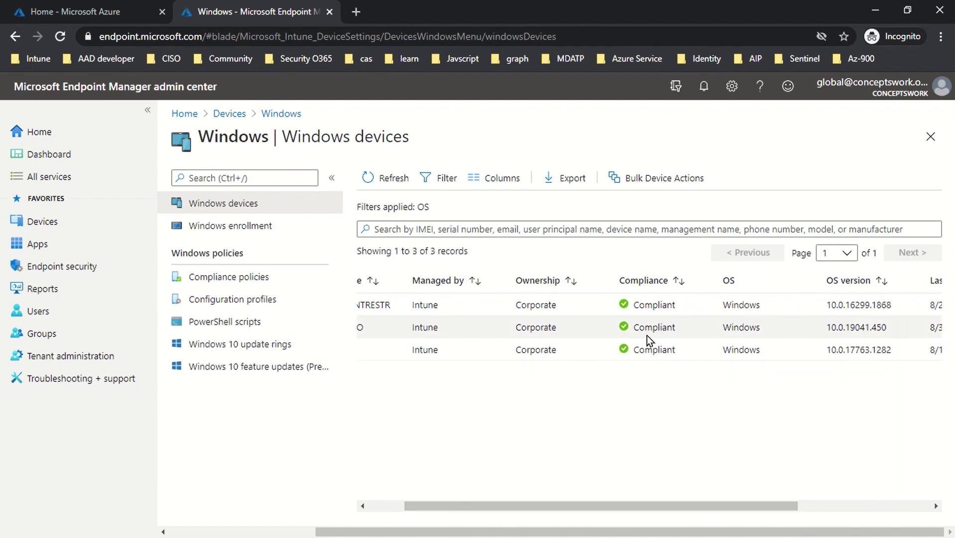
left_click_drag(599, 505, 562, 506)
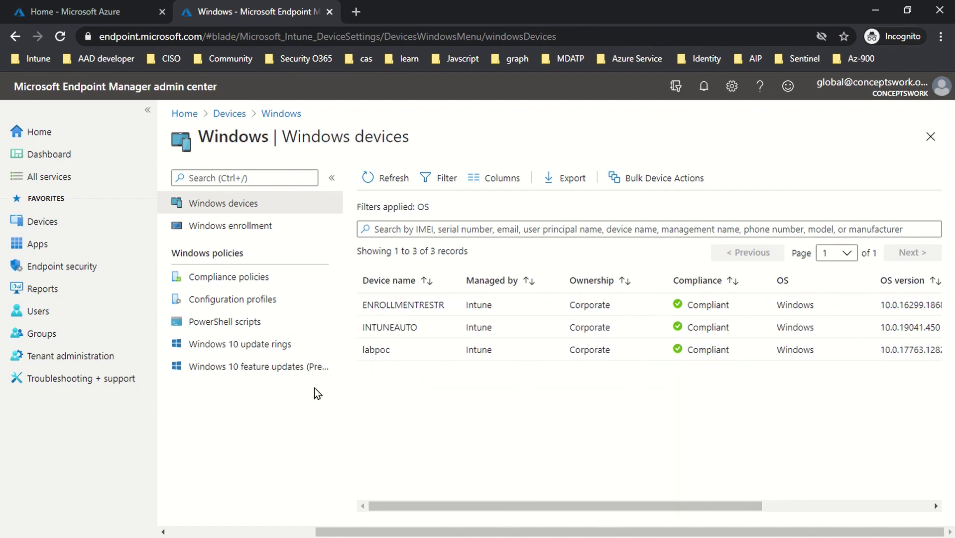
left_click(29, 10)
left_click(238, 177)
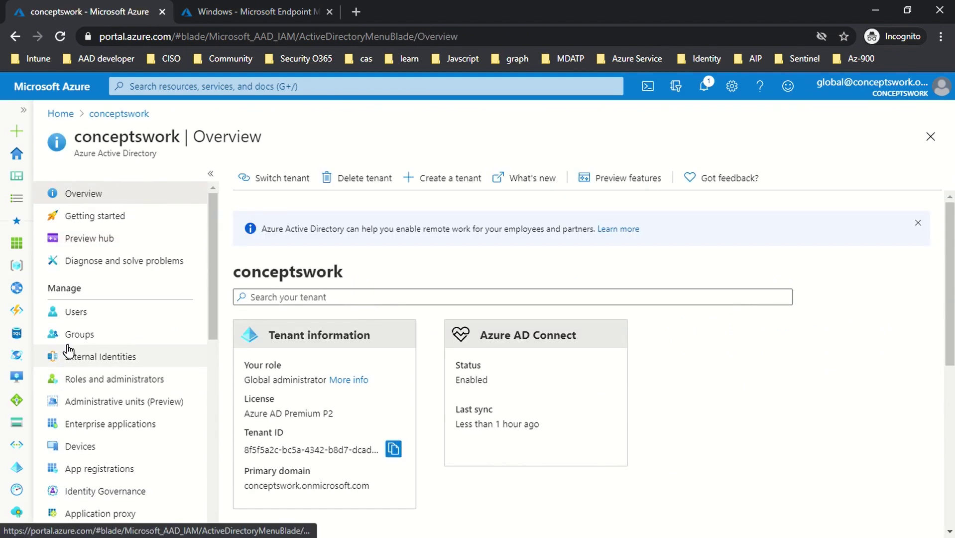
Check Azure AD All devices: INTUNEAUTO is hybrid joined, MDM Microsoft Intune, and compliant
left_click(99, 448)
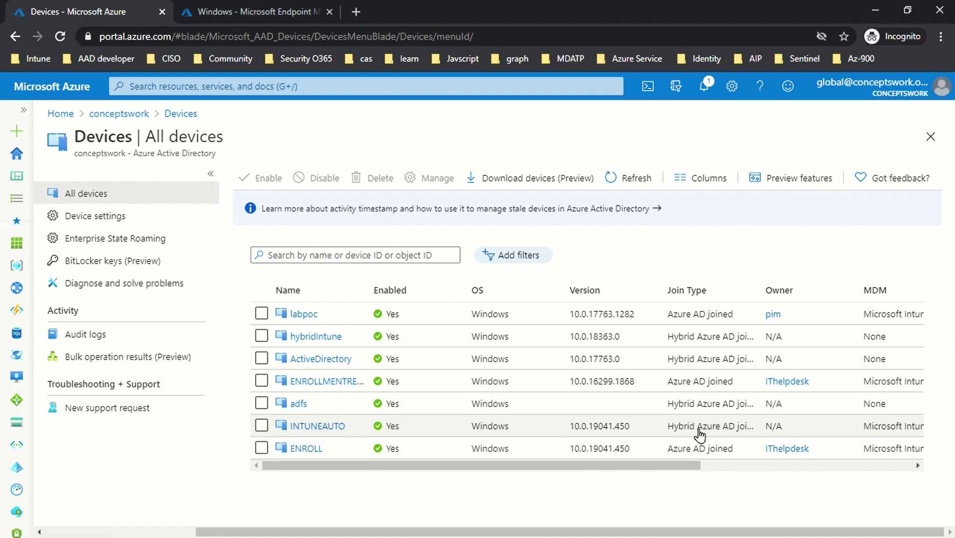
left_click_drag(665, 466, 728, 470)
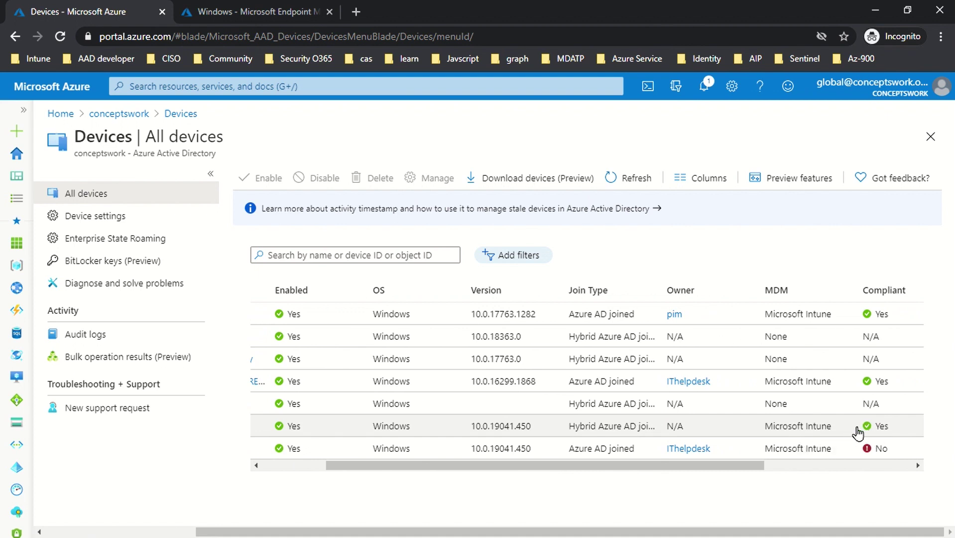
left_click_drag(552, 469, 437, 474)
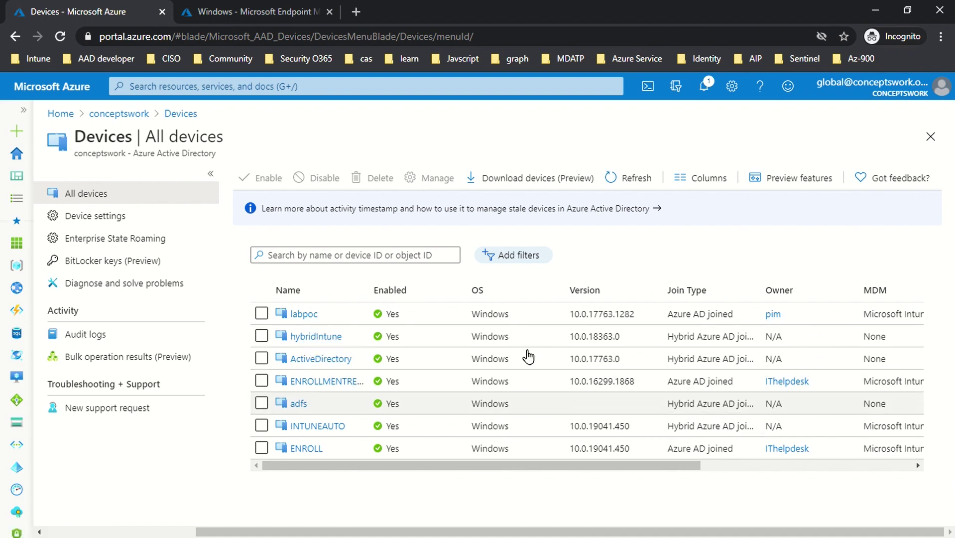
left_click_drag(472, 468, 568, 468)
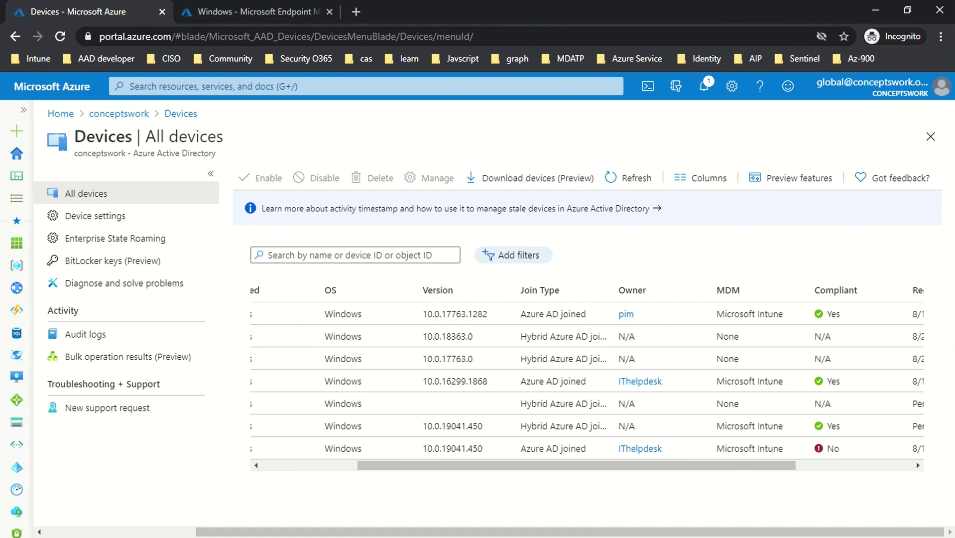
key("alt+Tab")
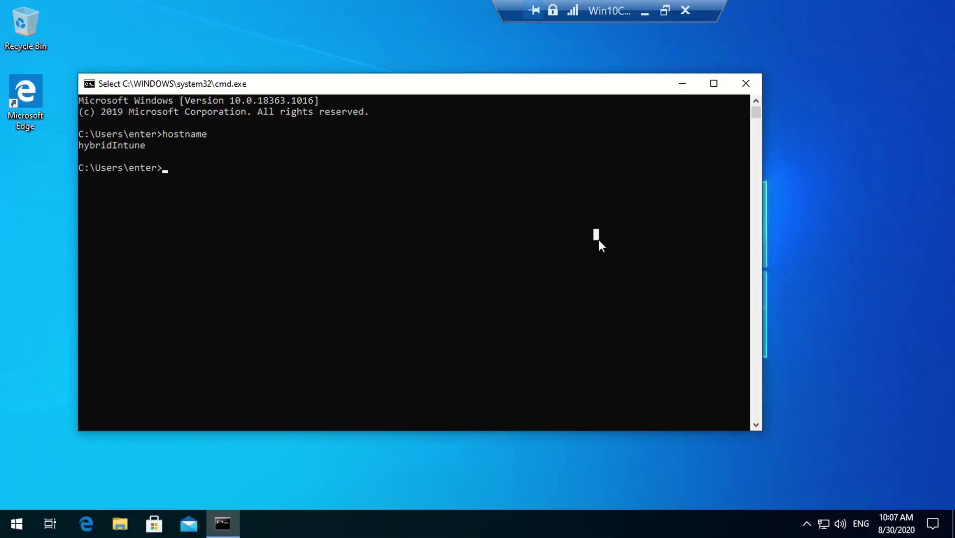
Copy the client's hostname from the console output
left_click_drag(98, 148, 196, 149)
key("ctrl+c")
left_click(12, 528)
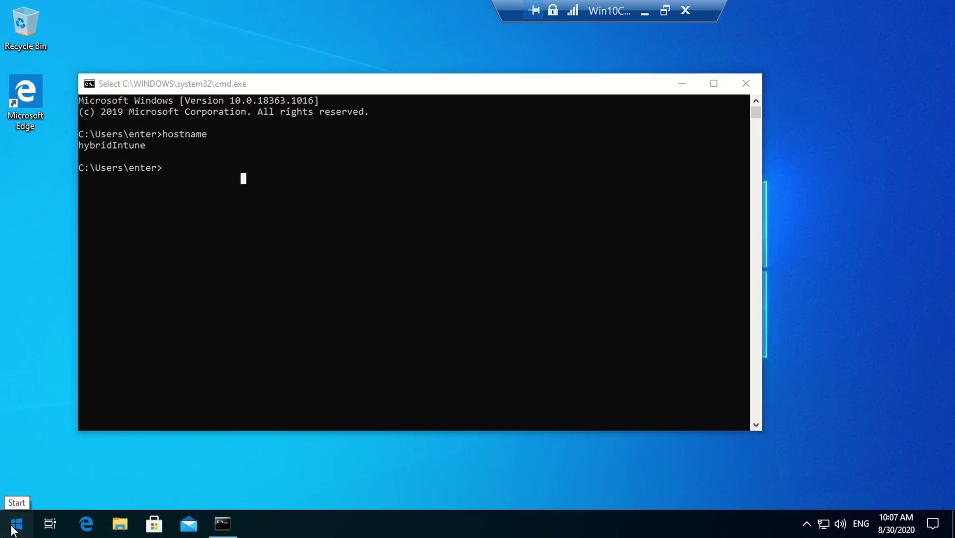
Open Settings > Accounts > Access work or school and expand the CONCEPTSWORK AD domain connection
left_click(13, 529)
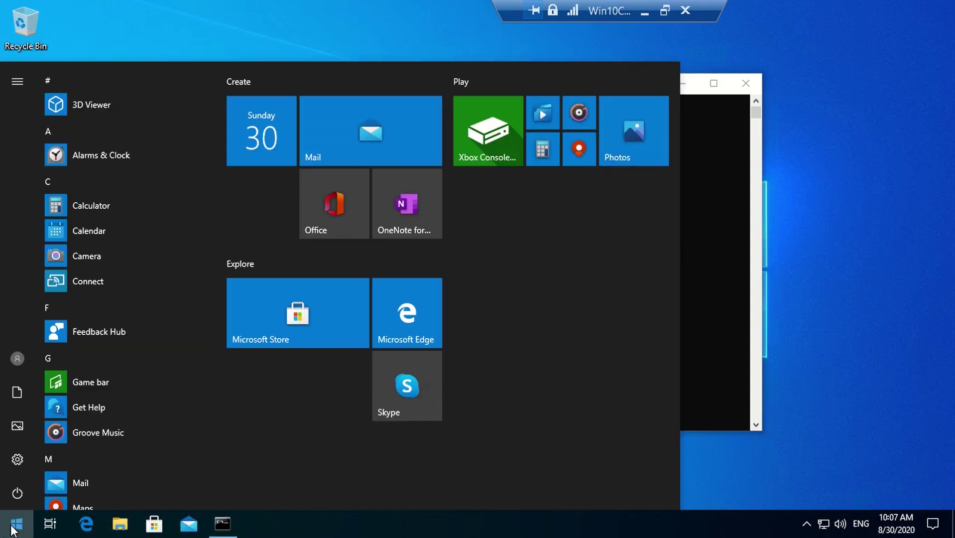
left_click(17, 460)
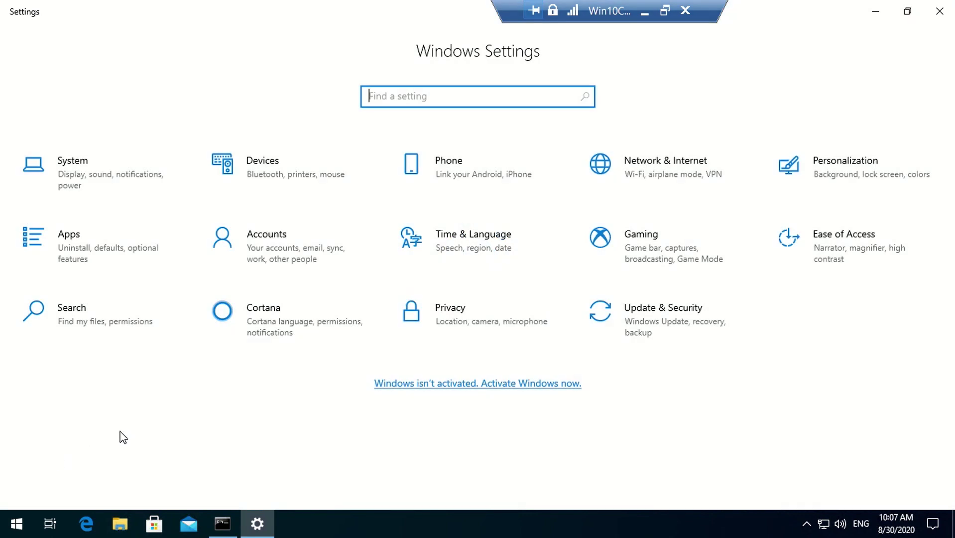
left_click(304, 258)
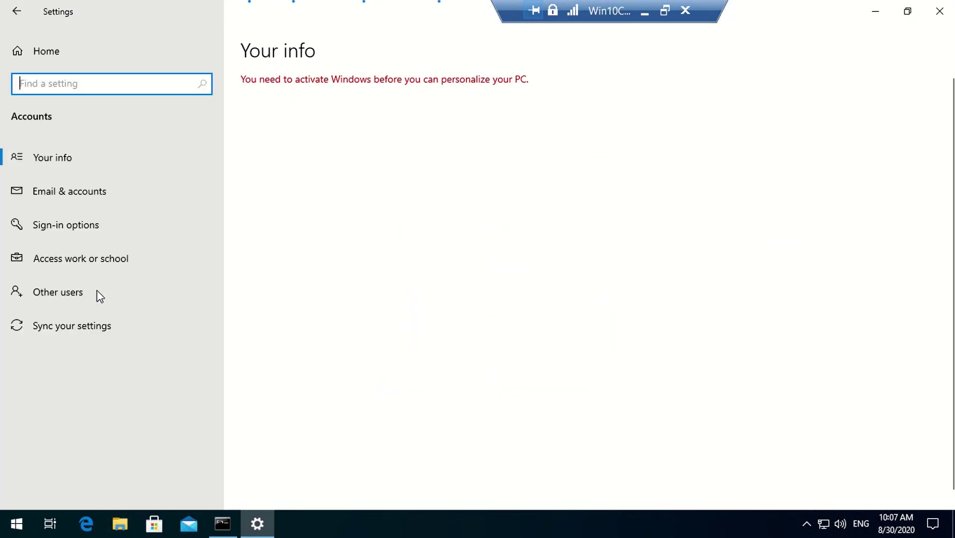
left_click(75, 262)
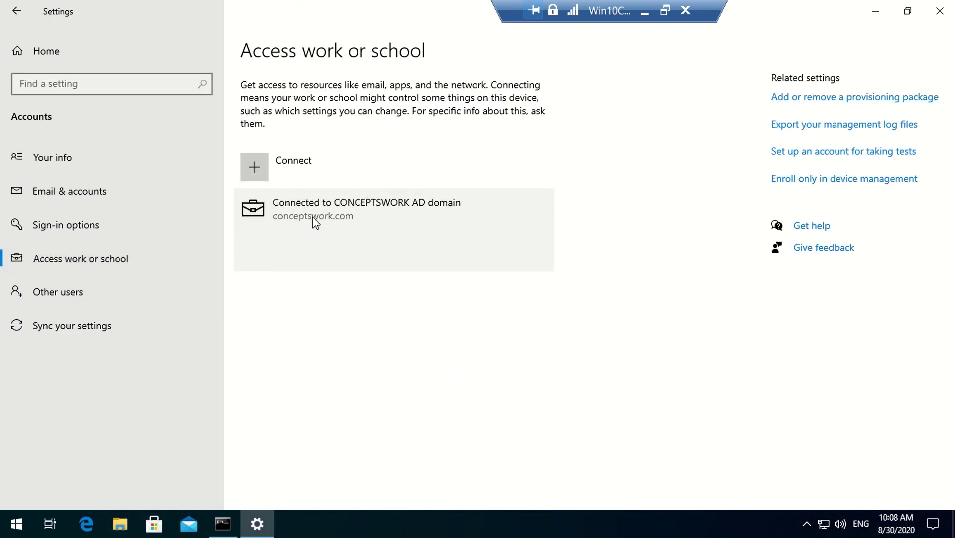
left_click(313, 221)
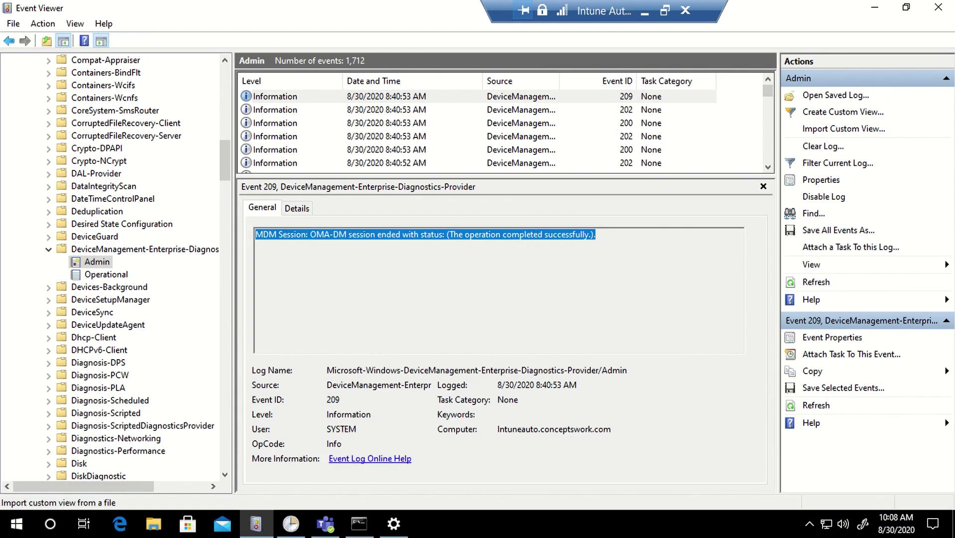
Check the CONCEPTSWORK AD domain connection's Info page and sync status in Windows Settings
left_click(393, 522)
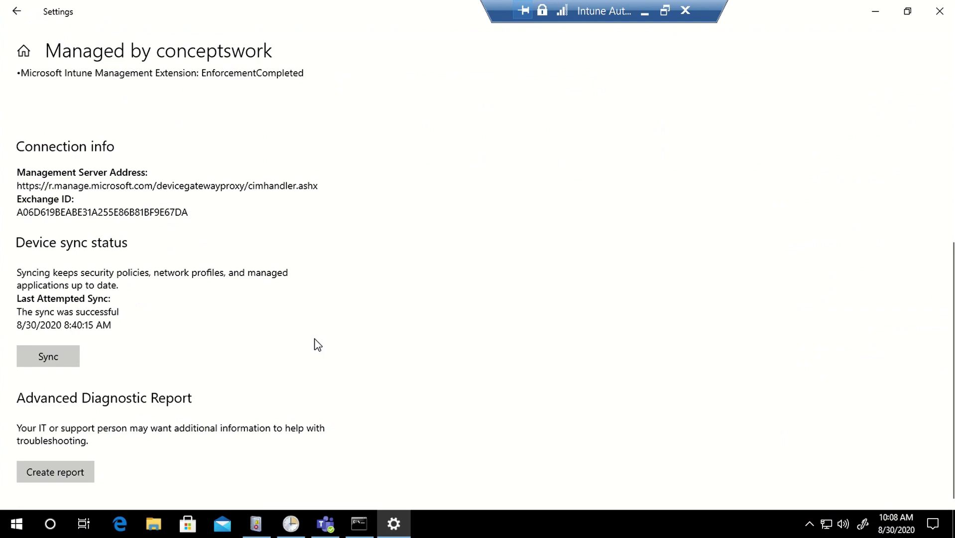
left_click(15, 12)
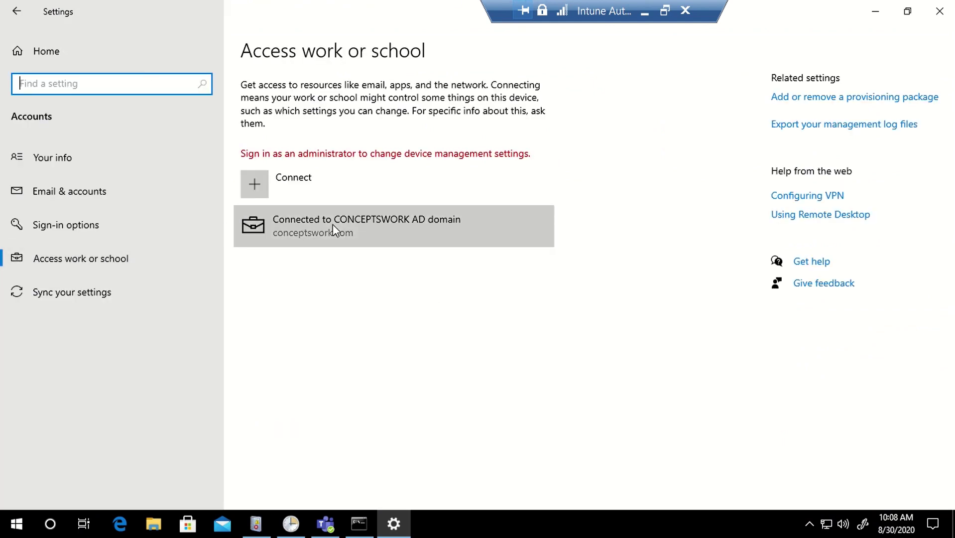
left_click(332, 224)
left_click(446, 284)
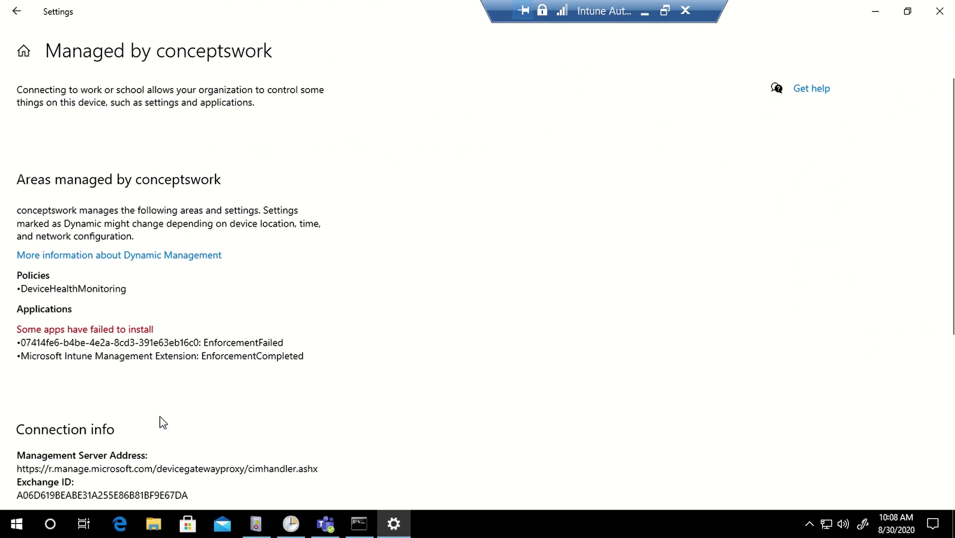
scroll(379, 322, "down", 5)
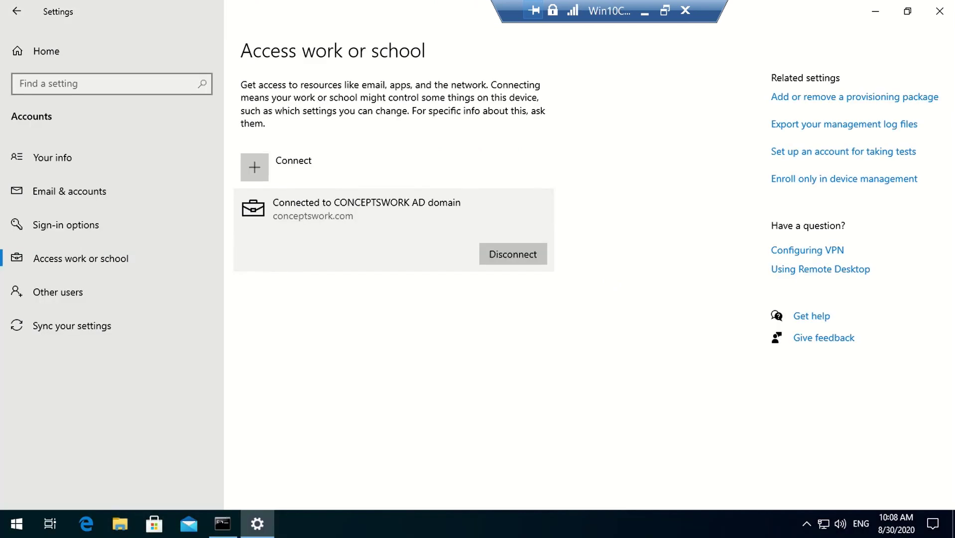
left_click(232, 532)
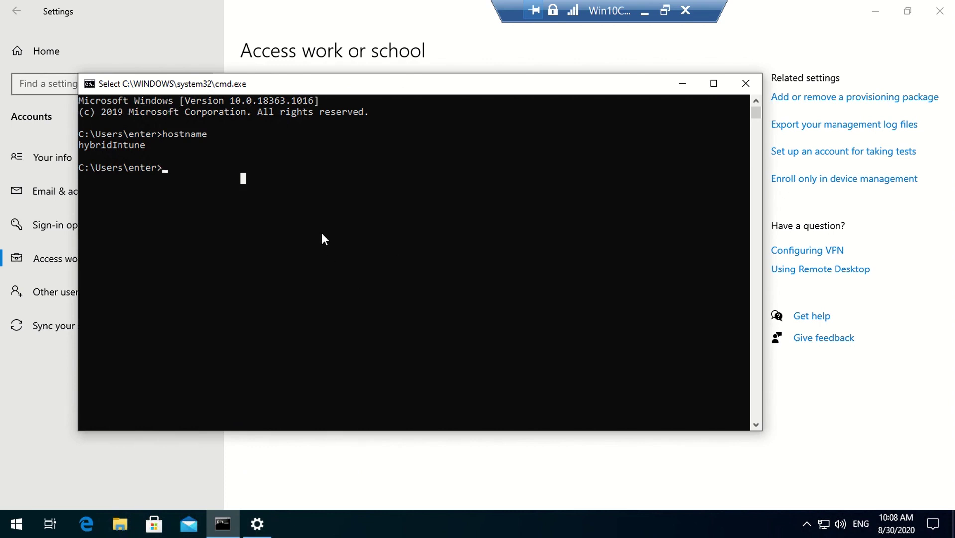
left_click(516, 449)
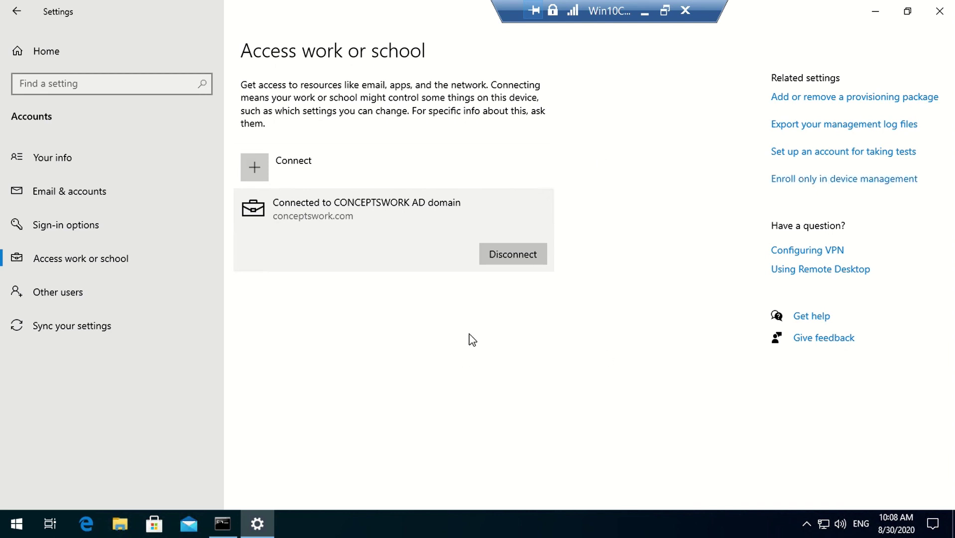
Run rsop.msc from the Run dialog to launch the Resultant Set of Policy console
key("super")
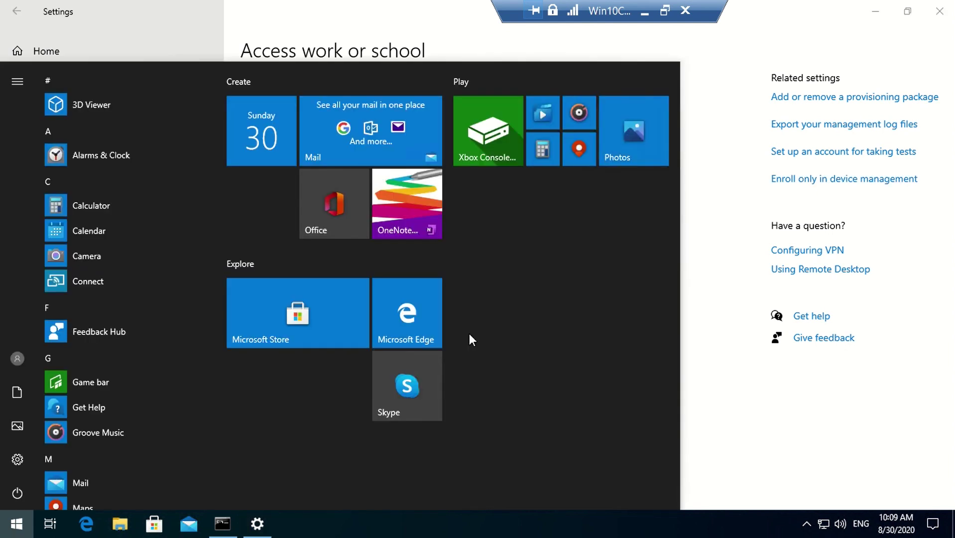
key("super+r")
type("rs")
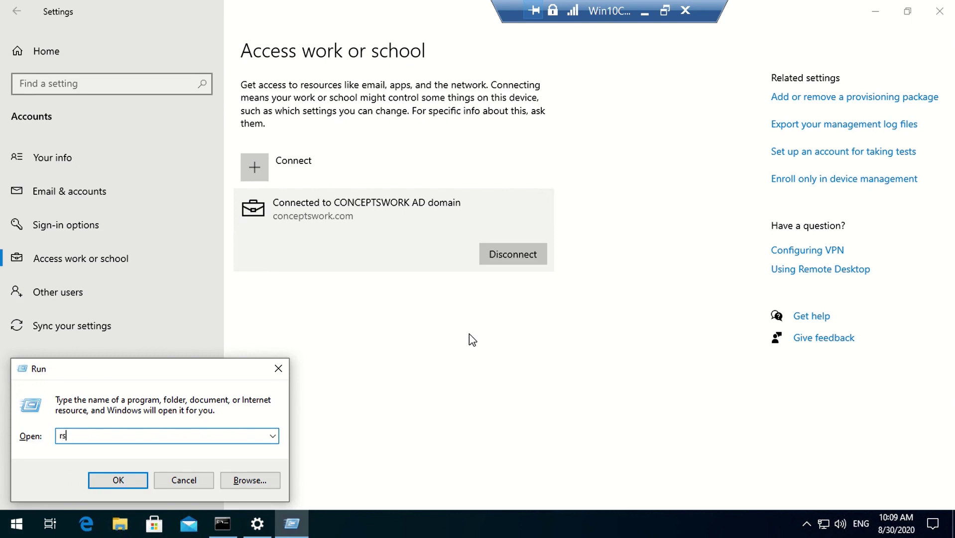
type("op.msc")
key("Return")
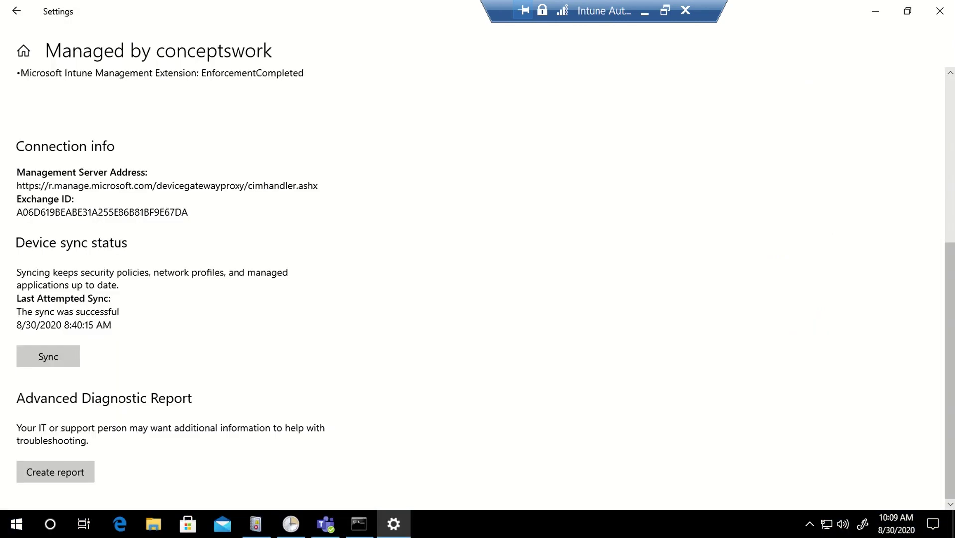
Revisit the OMA-DM session event in Event Viewer, then view the EnterpriseMgmt PushRenewal task in Task Scheduler
left_click(255, 522)
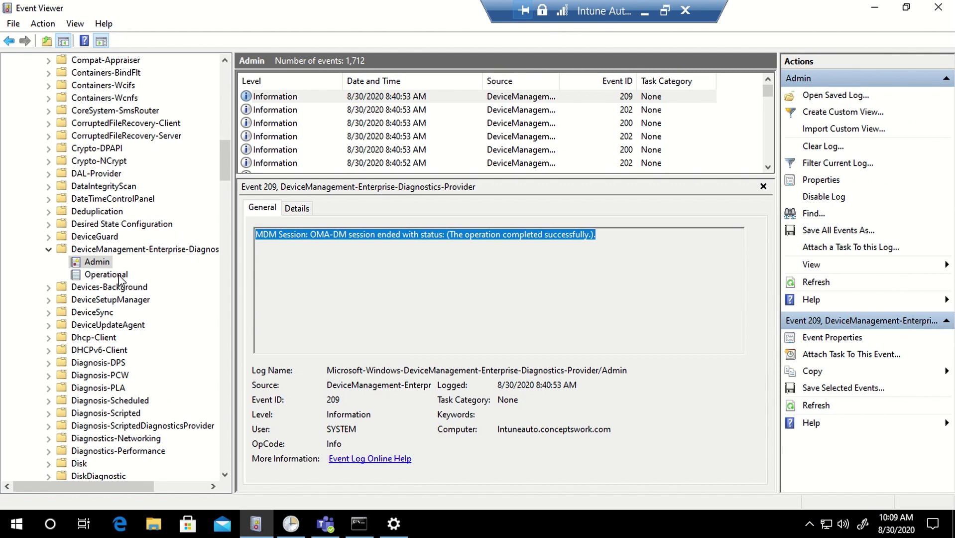
left_click(291, 523)
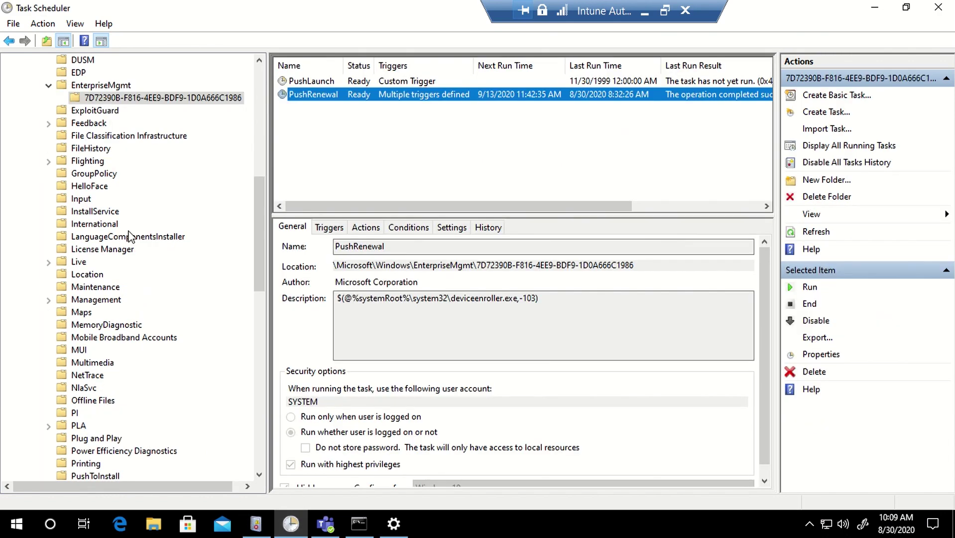